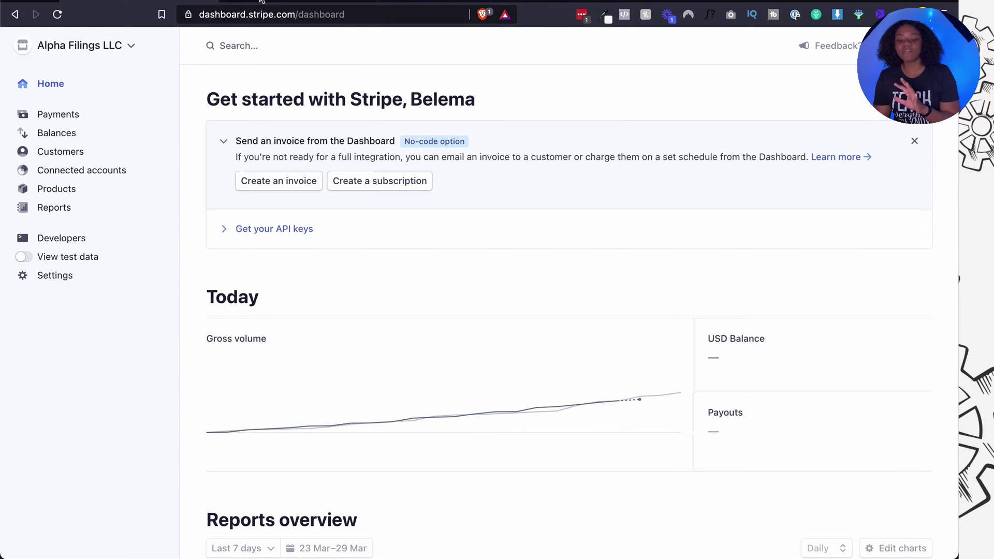
Create a new Stripe account named EIN Central in the United States, confirming with the password.
click(131, 50)
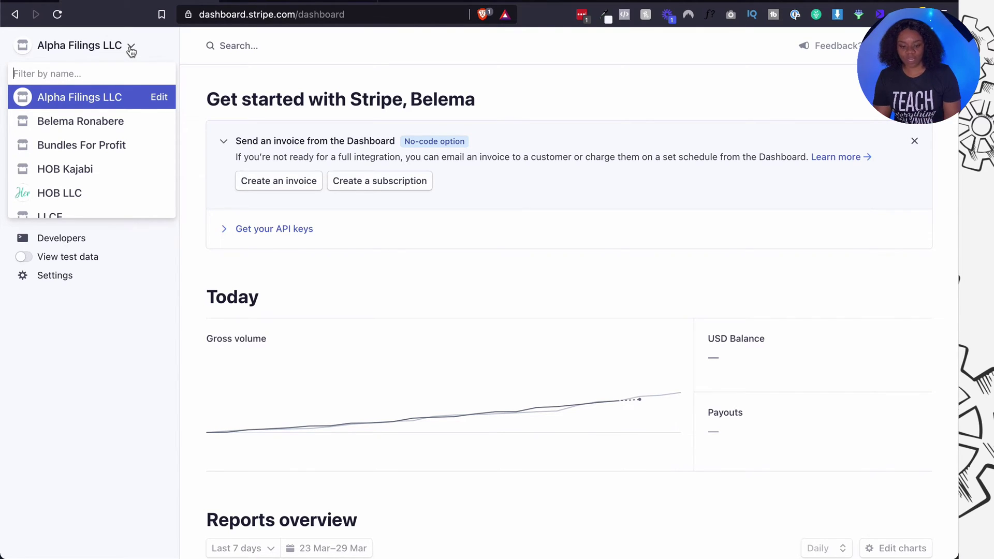
scroll(95, 121, down, 3)
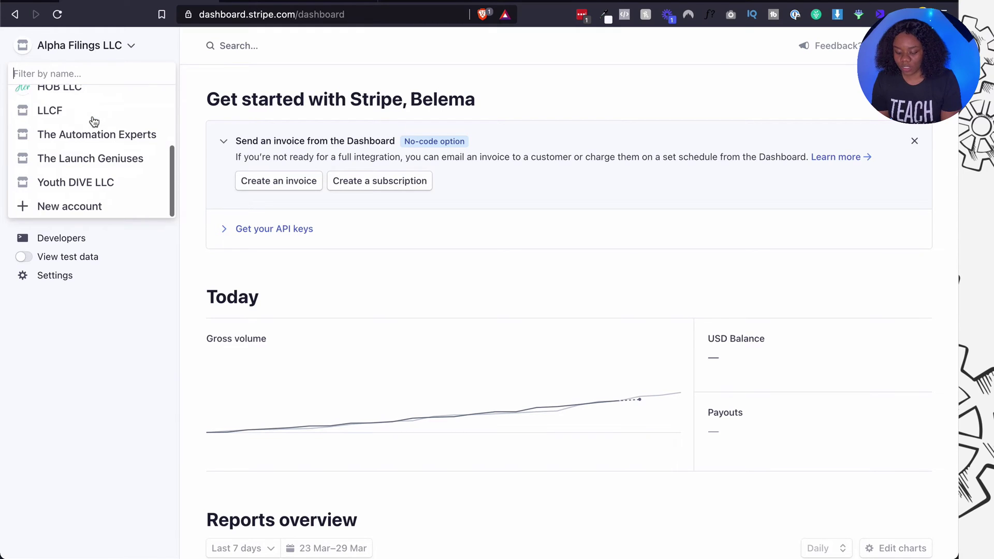
click(81, 206)
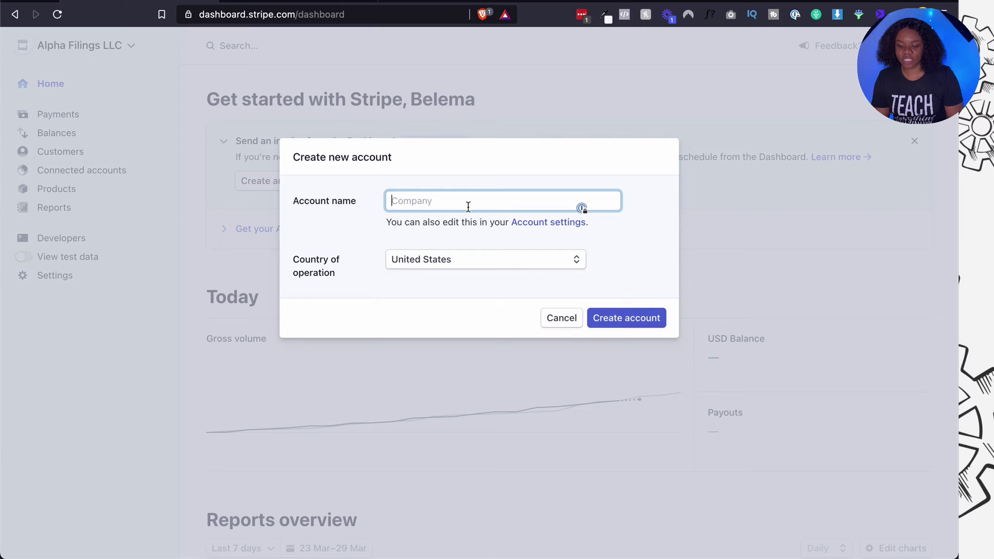
text(EIN Central)
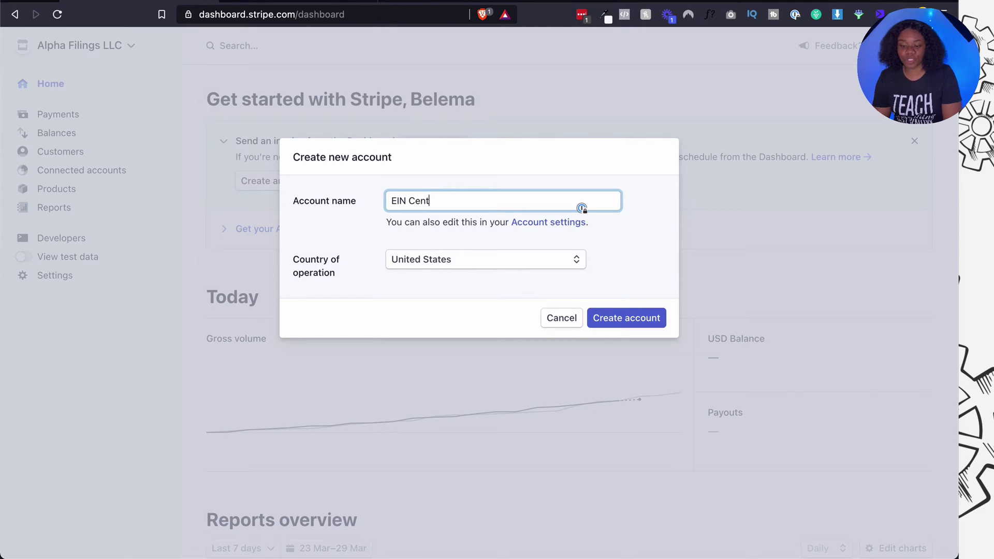
click(497, 267)
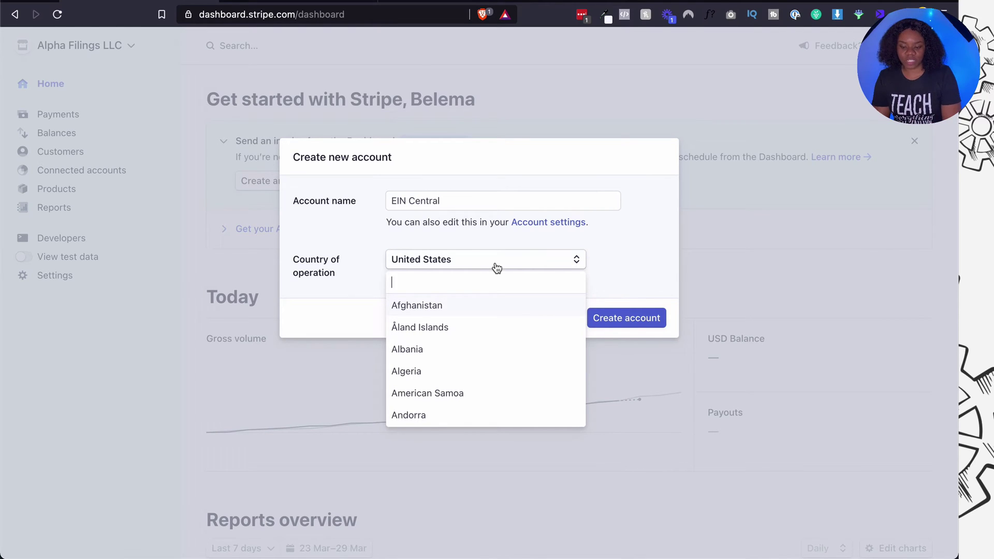
click(605, 261)
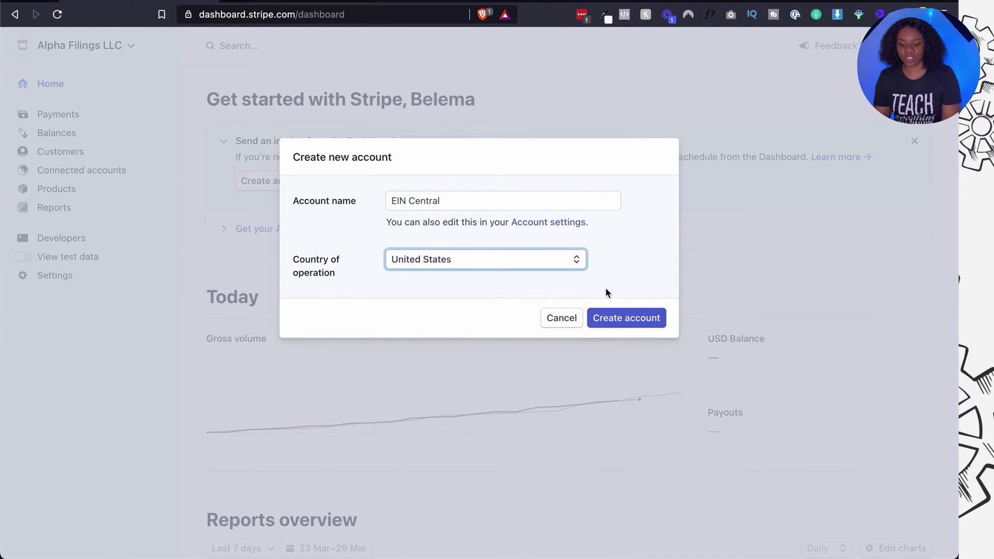
click(611, 322)
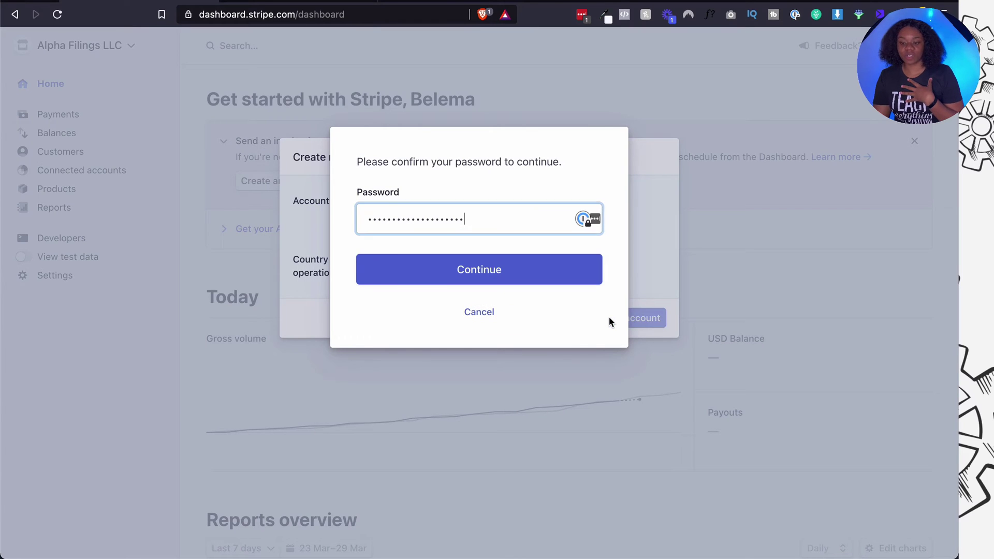
click(579, 264)
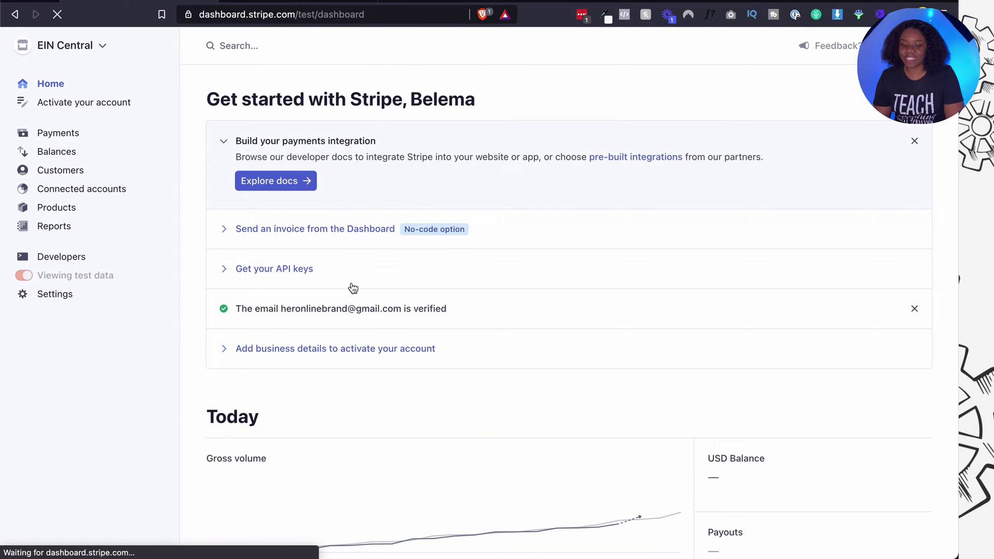
Close the Build your payments integration task on the home page and switch to the Hemingway notes.
scroll(352, 285, down, 3)
scroll(352, 283, up, 1)
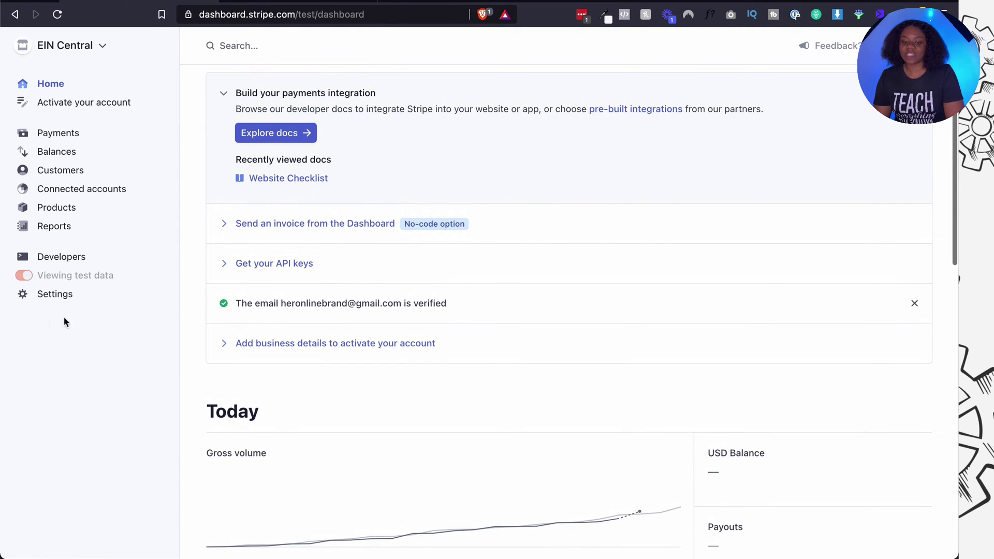
mouse_move(60, 278)
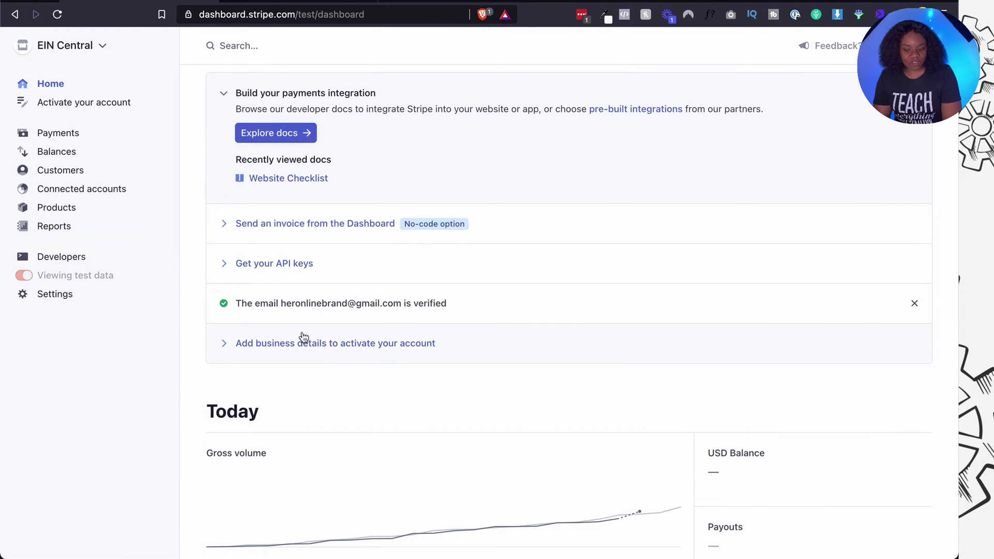
drag(282, 303, 412, 304)
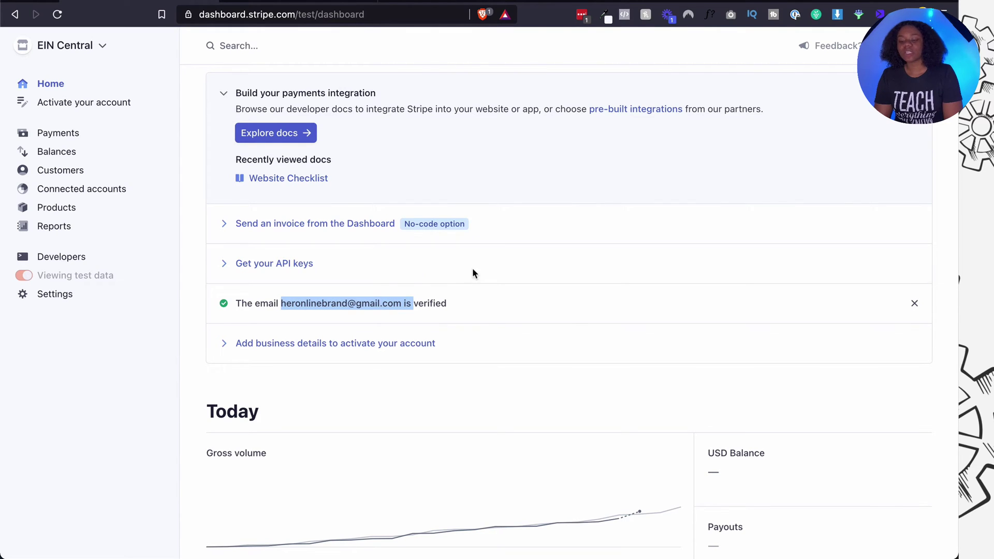
click(914, 92)
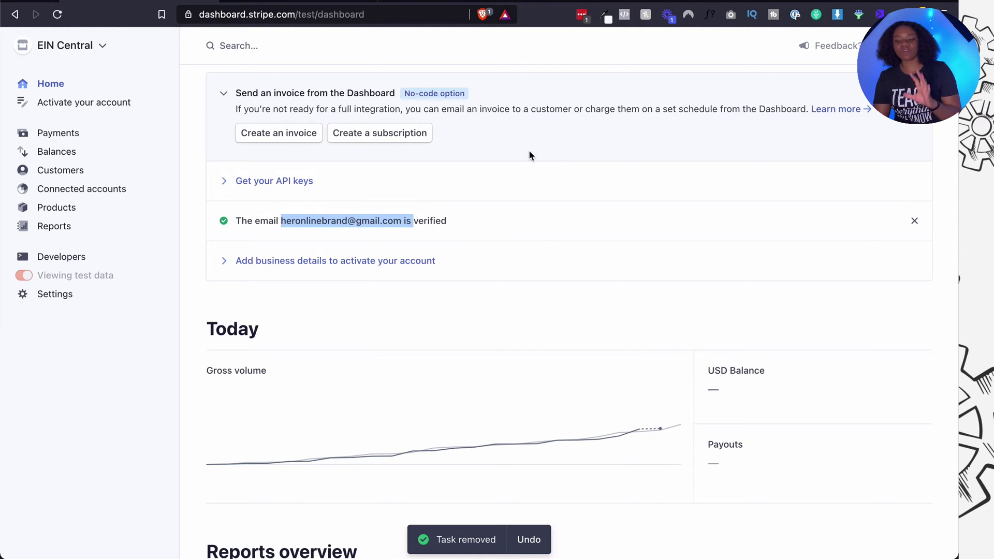
scroll(529, 155, up, 2)
click(341, 4)
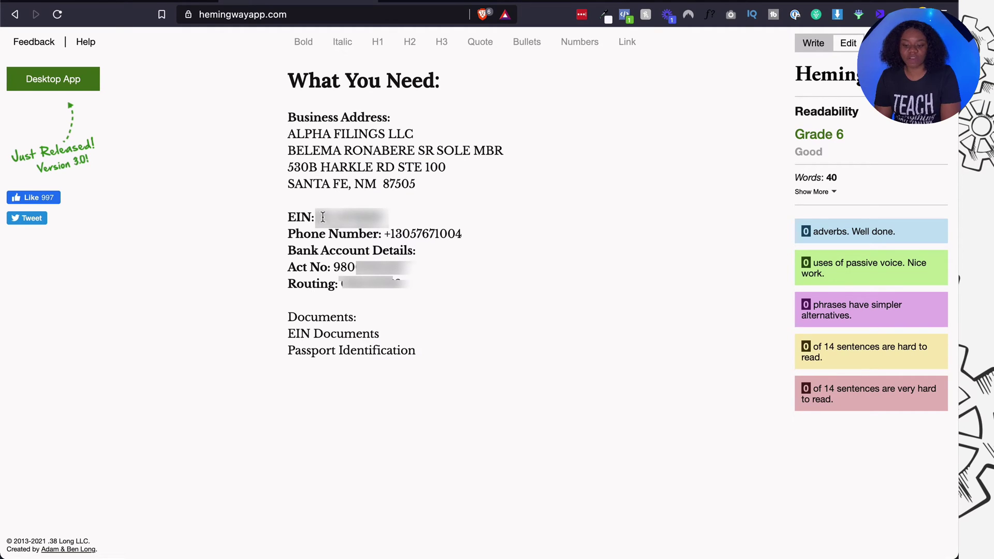
Review the EIN, phone, bank, routing and document lines in the notes, then go back to Stripe.
drag(317, 217, 509, 233)
click(390, 217)
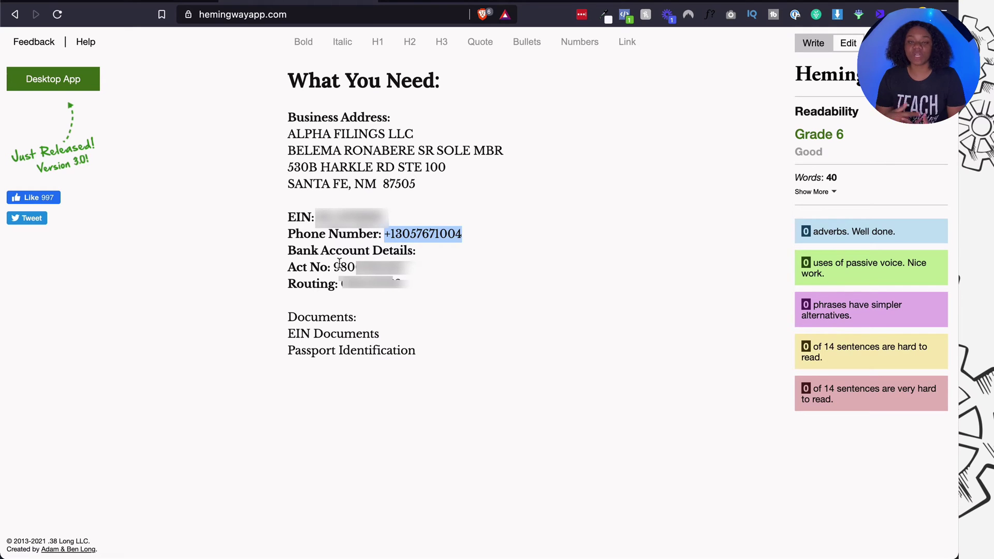
drag(339, 265, 406, 283)
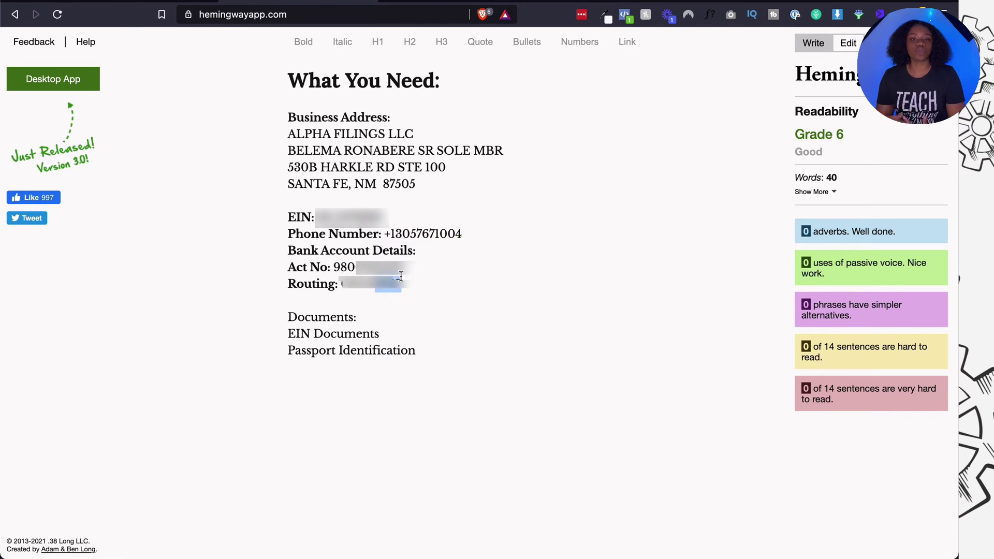
click(449, 287)
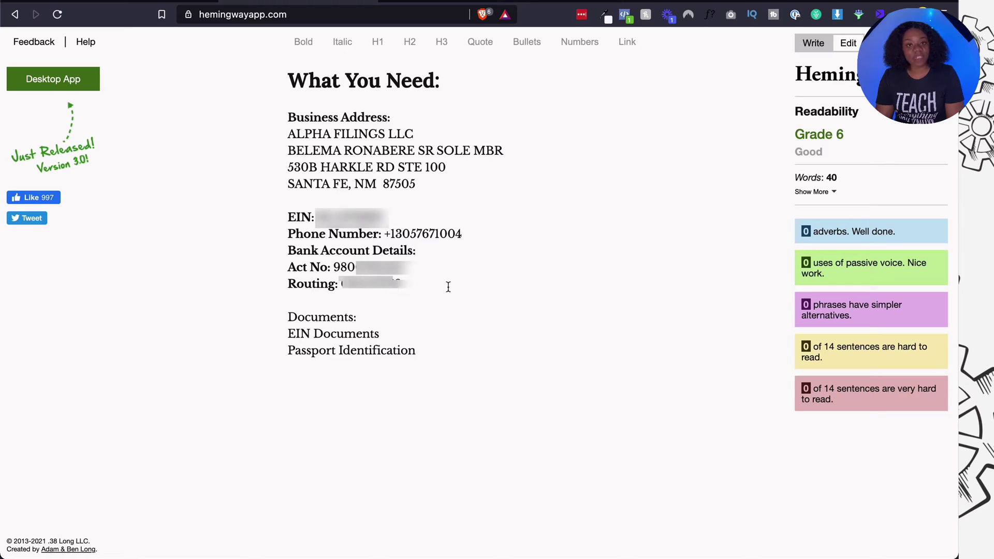
click(291, 334)
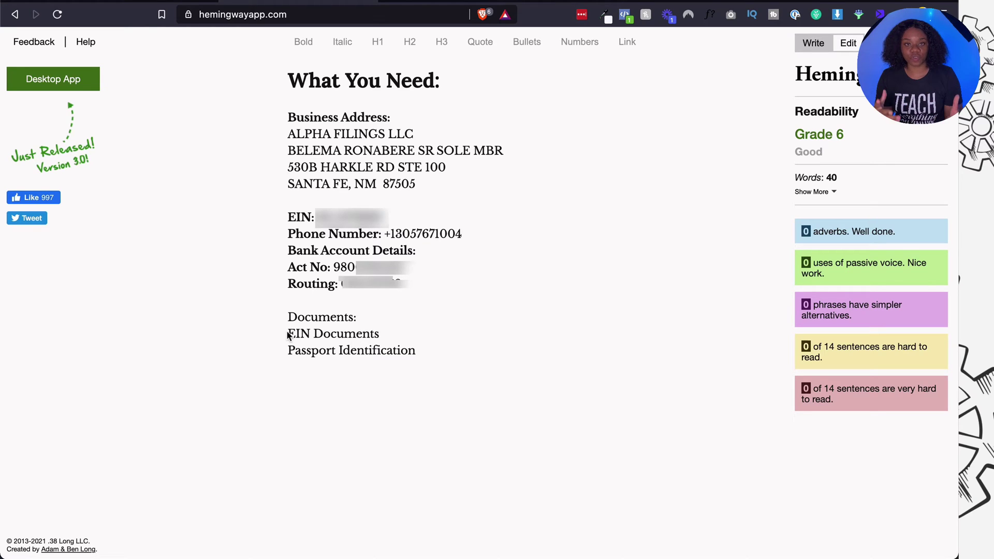
drag(304, 332, 390, 333)
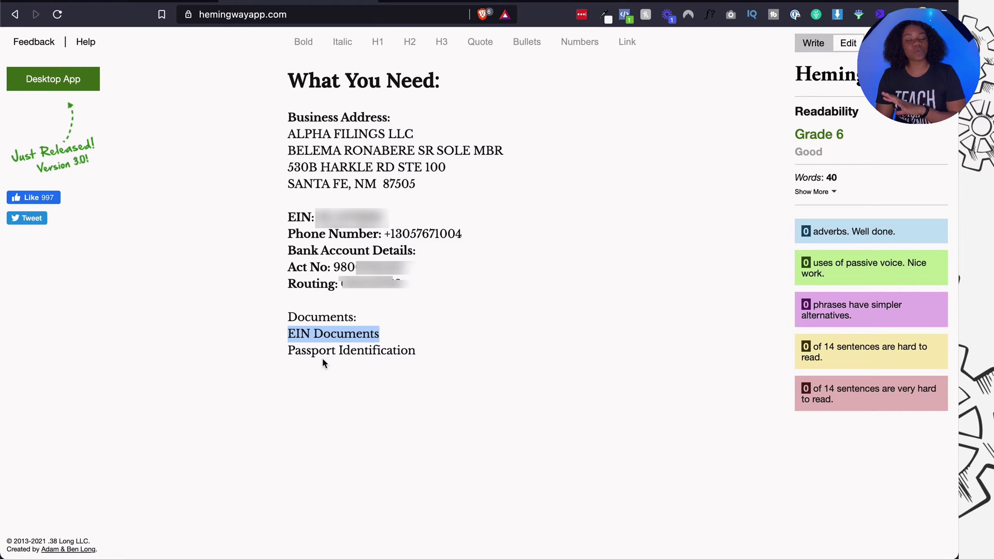
drag(294, 351, 455, 351)
click(458, 354)
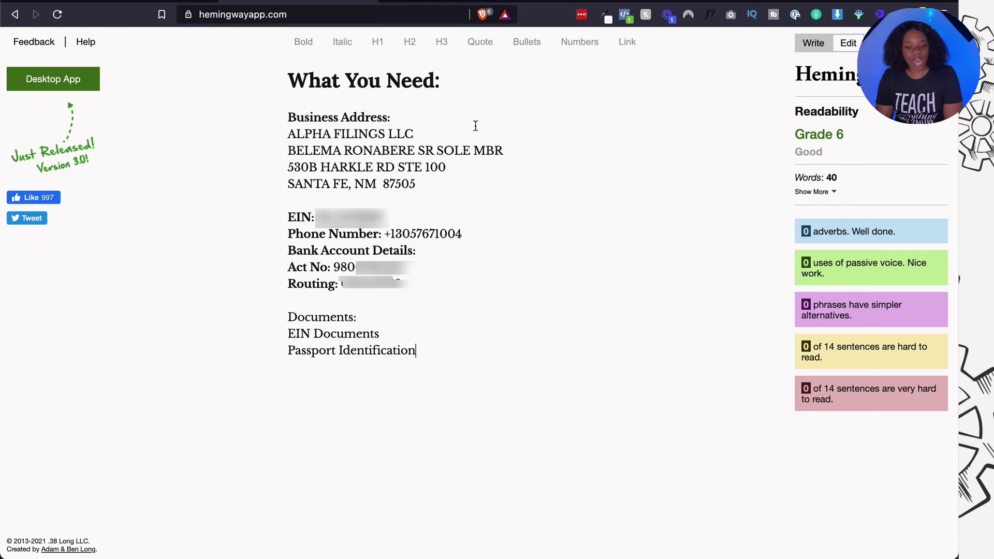
click(193, 4)
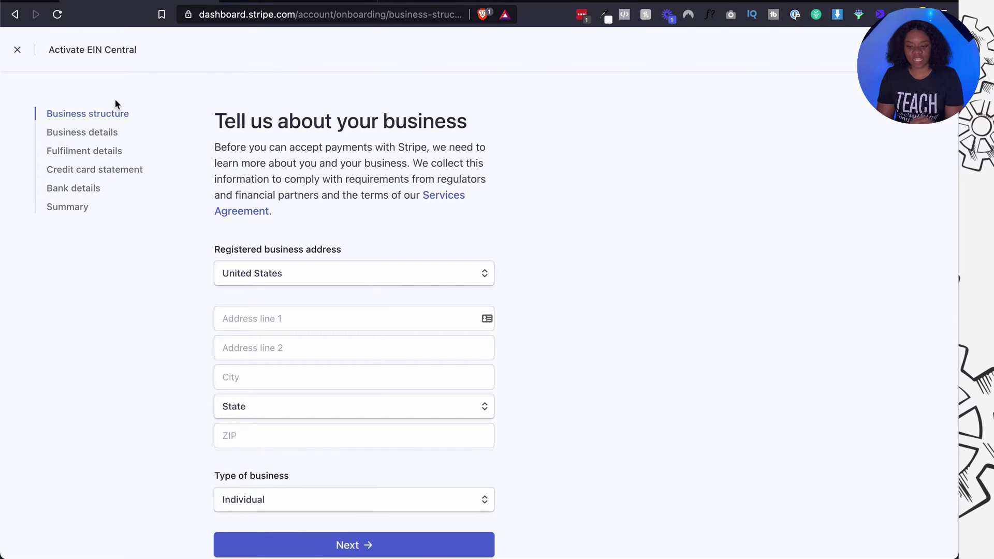
Fill the business street address from the notes, with city Santa Fe and state New Mexico.
scroll(156, 114, down, 1)
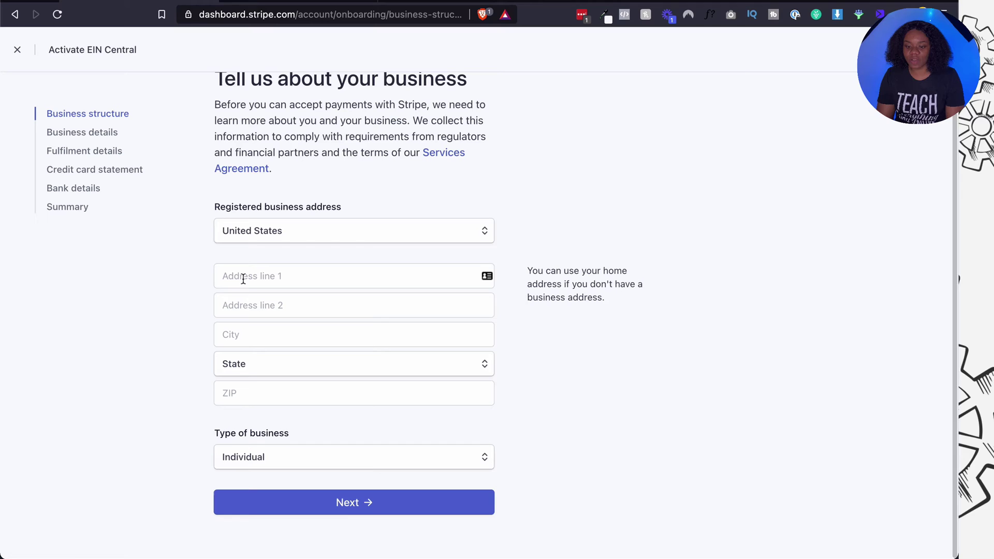
click(307, 2)
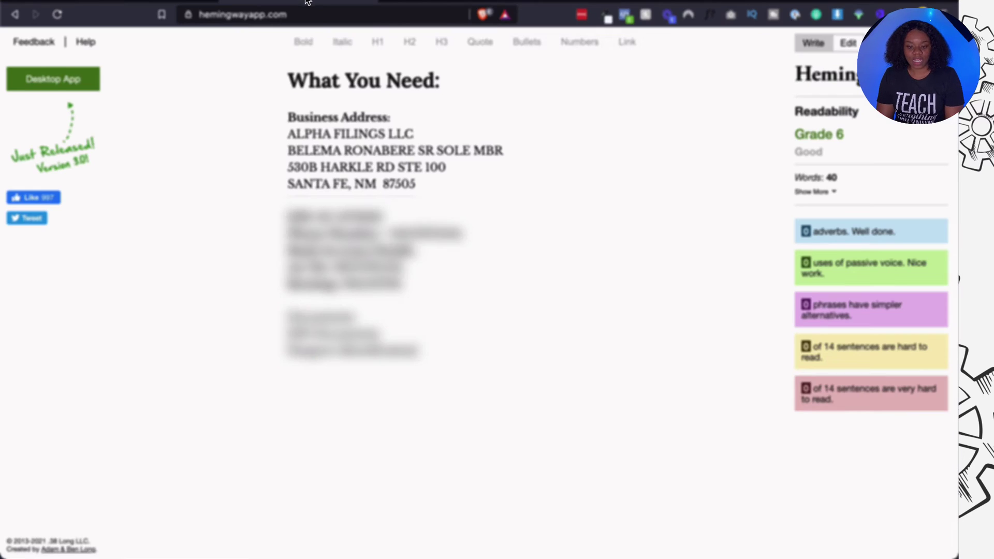
drag(287, 168, 446, 170)
key(super+c)
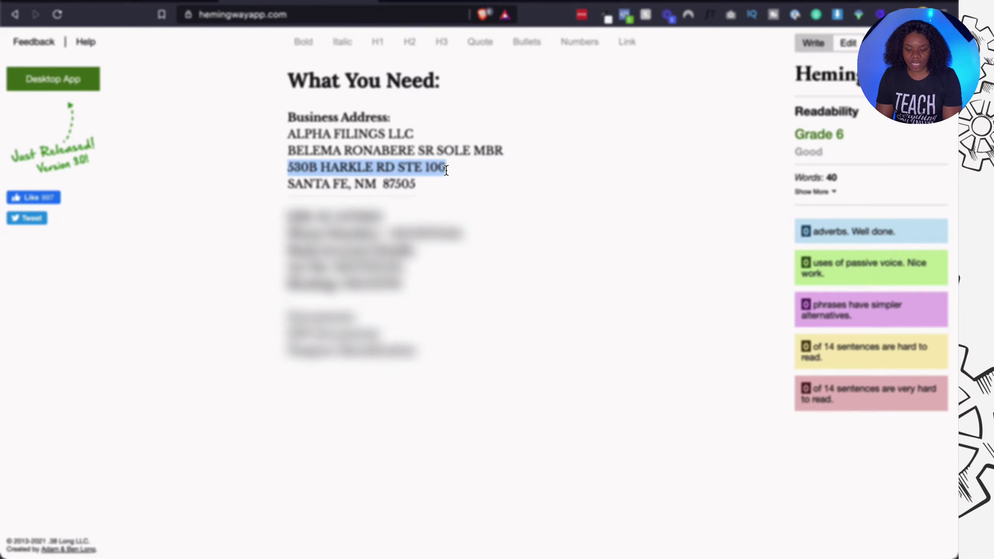
key(ctrl+shift+Tab)
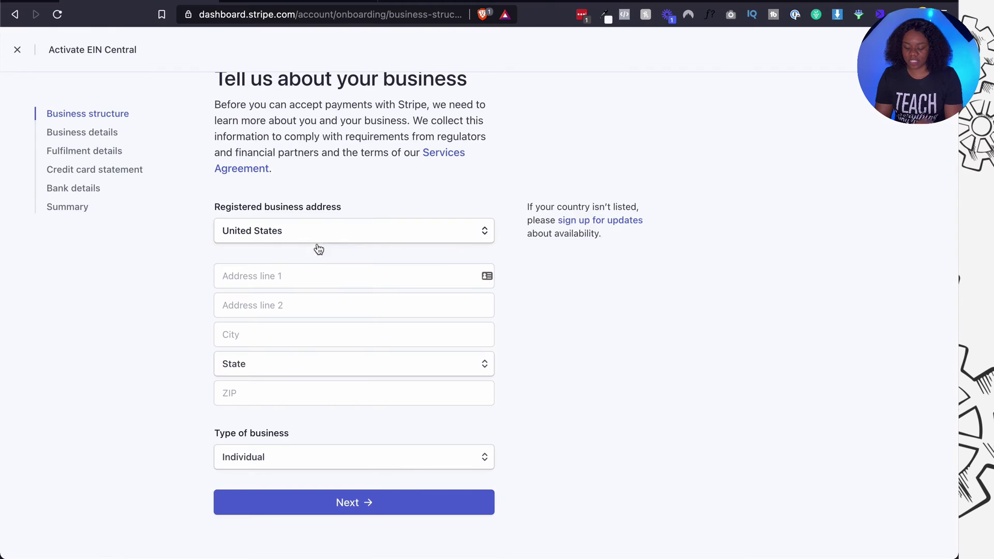
click(316, 267)
key(super+v)
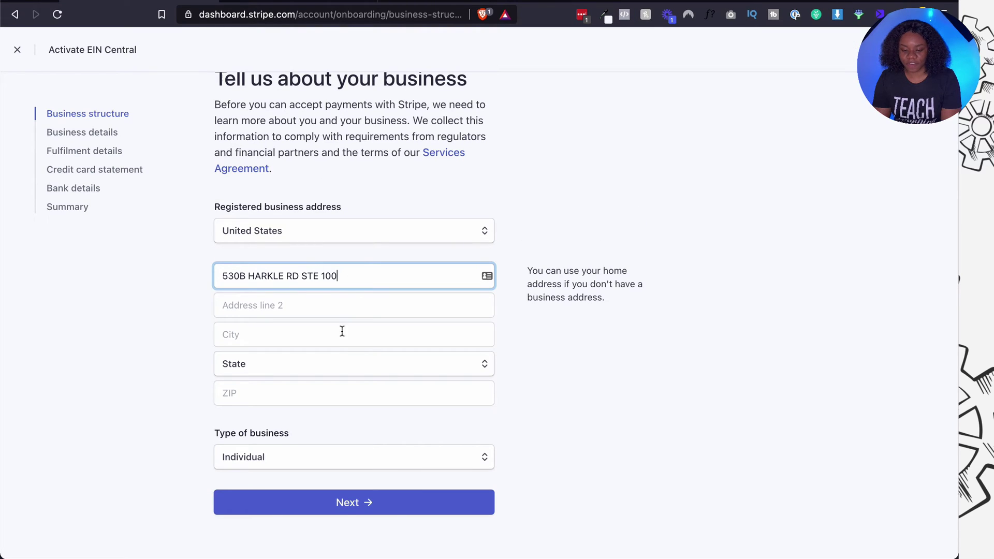
click(328, 341)
text(Santa Fe)
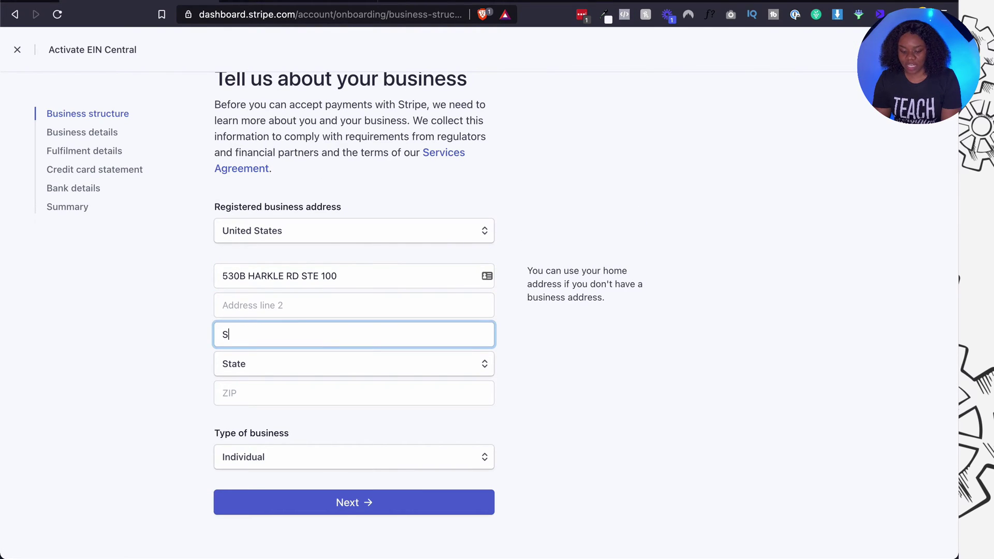
click(328, 364)
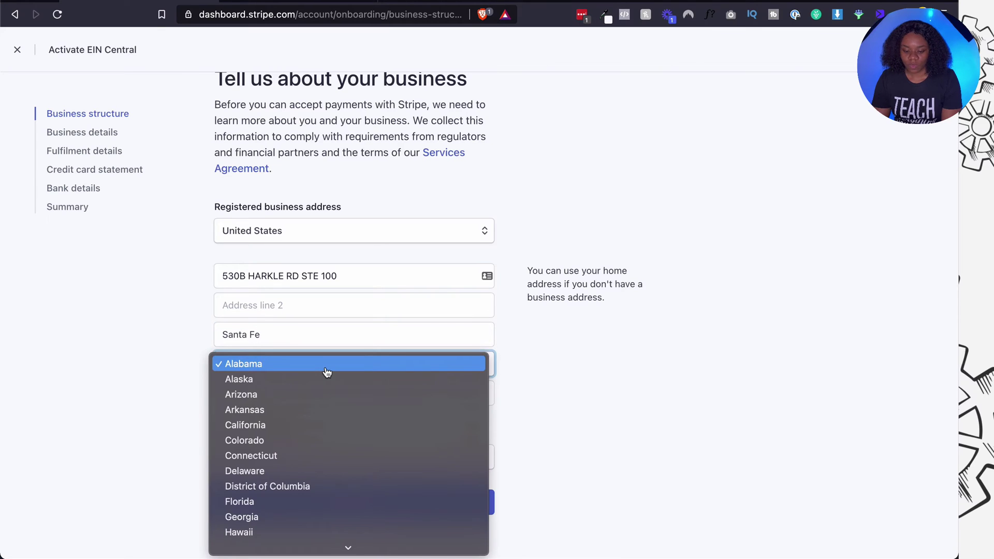
text(new m)
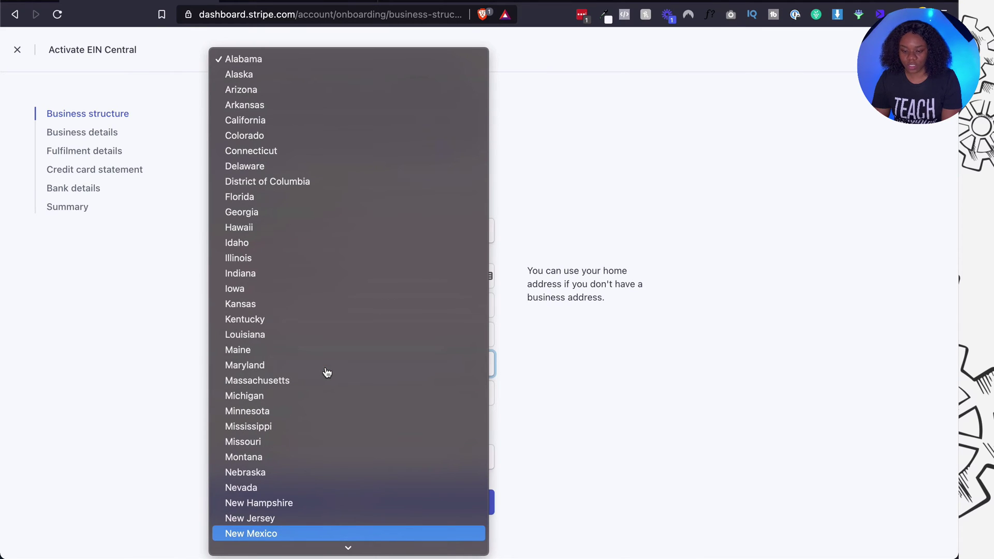
key(Return)
Copy the ZIP code from the Hemingway notes into the ZIP field.
click(304, 403)
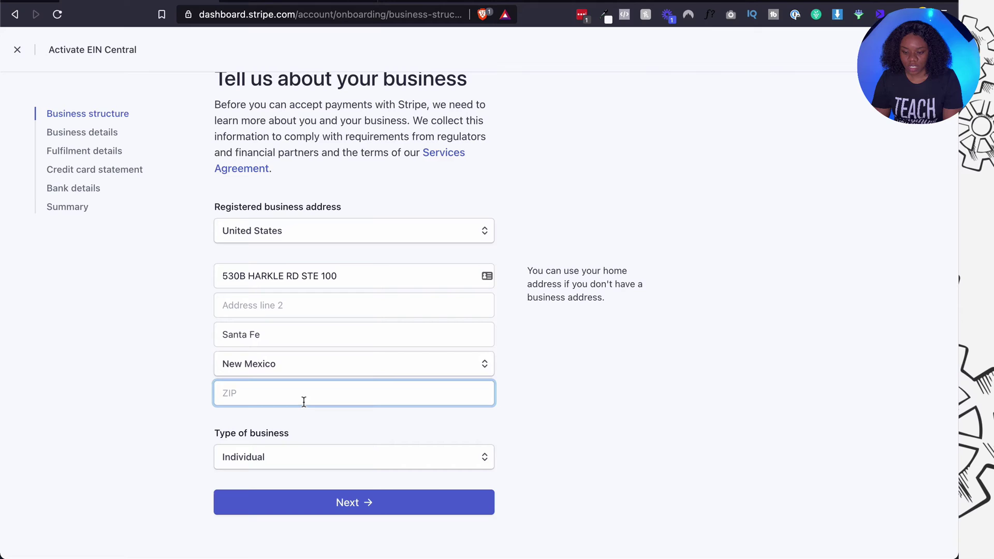
key(ctrl+Tab)
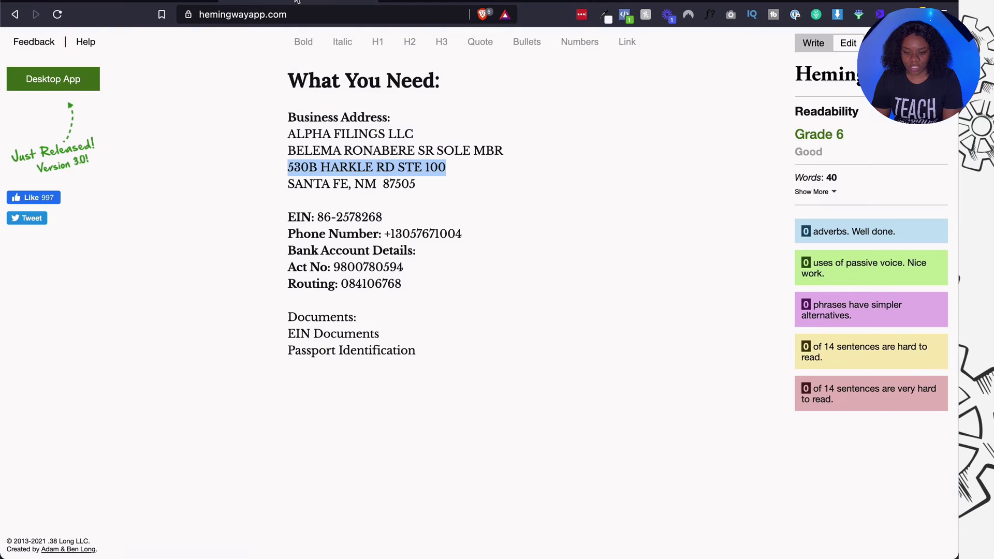
double_click(390, 184)
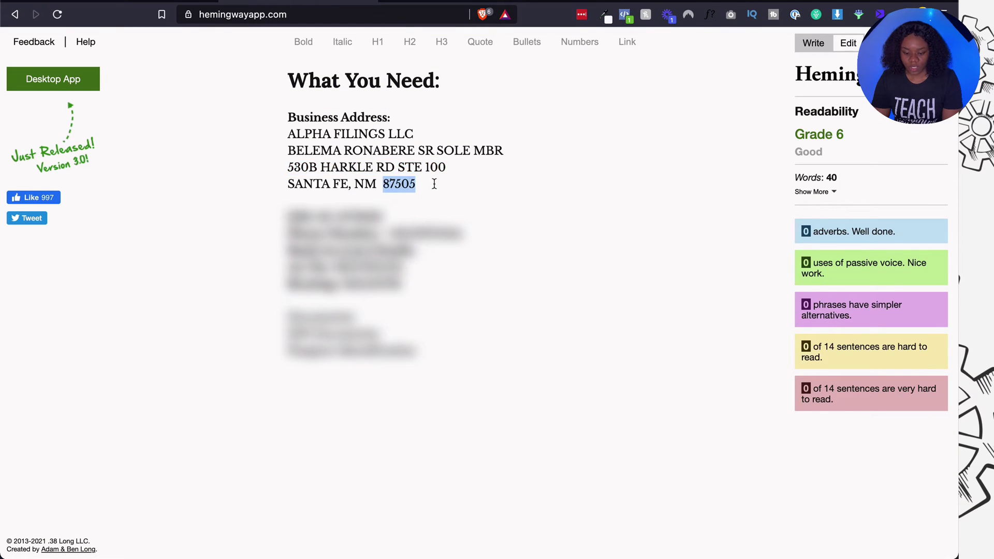
key(ctrl+c)
key(ctrl+shift+Tab)
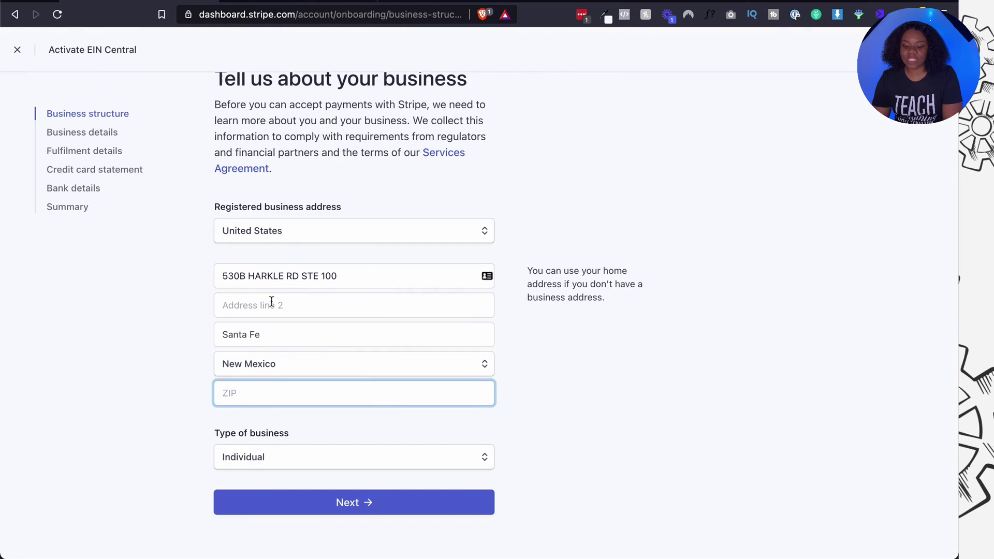
key(ctrl+v)
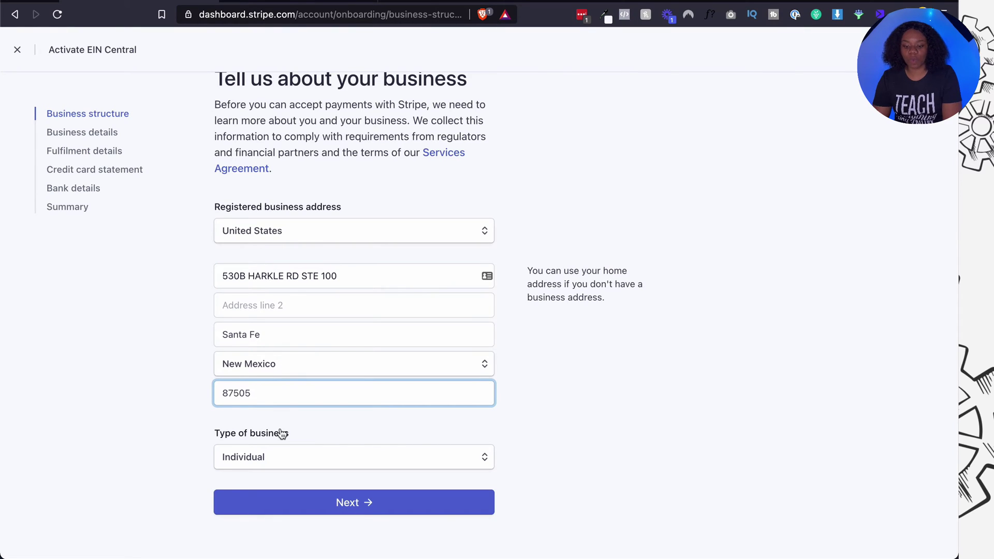
click(287, 434)
Set business type to Company and structure to Single-member LLC, then submit the step.
click(285, 463)
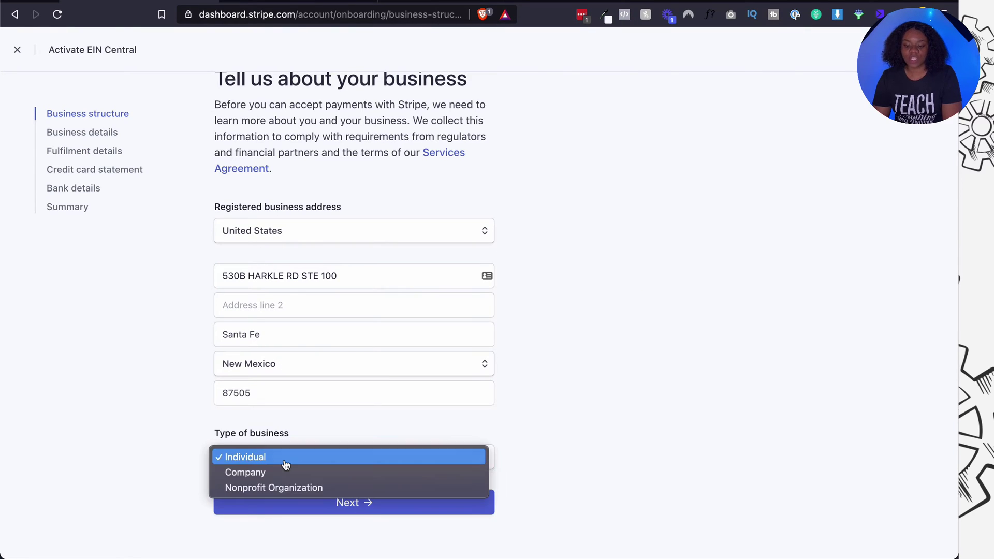
click(284, 472)
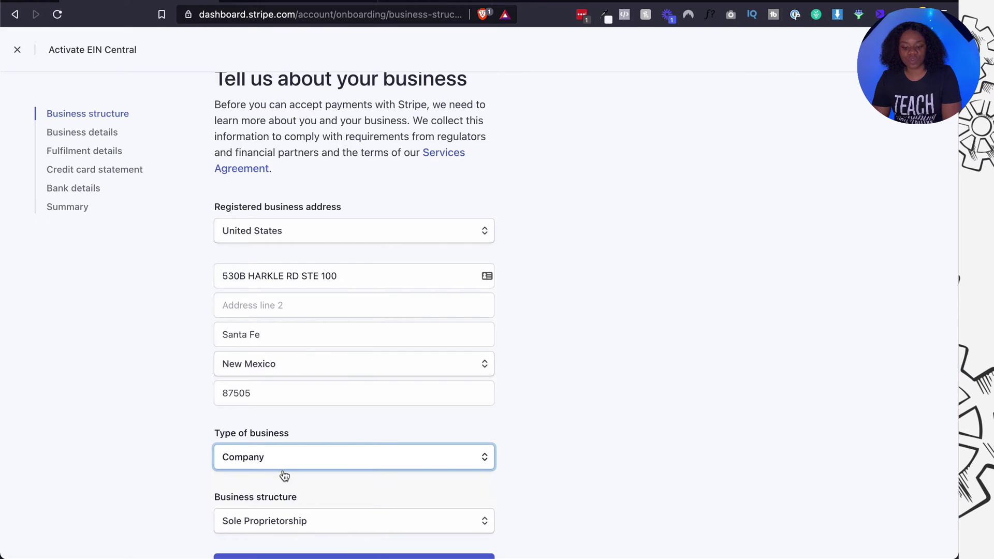
scroll(284, 475, down, 2)
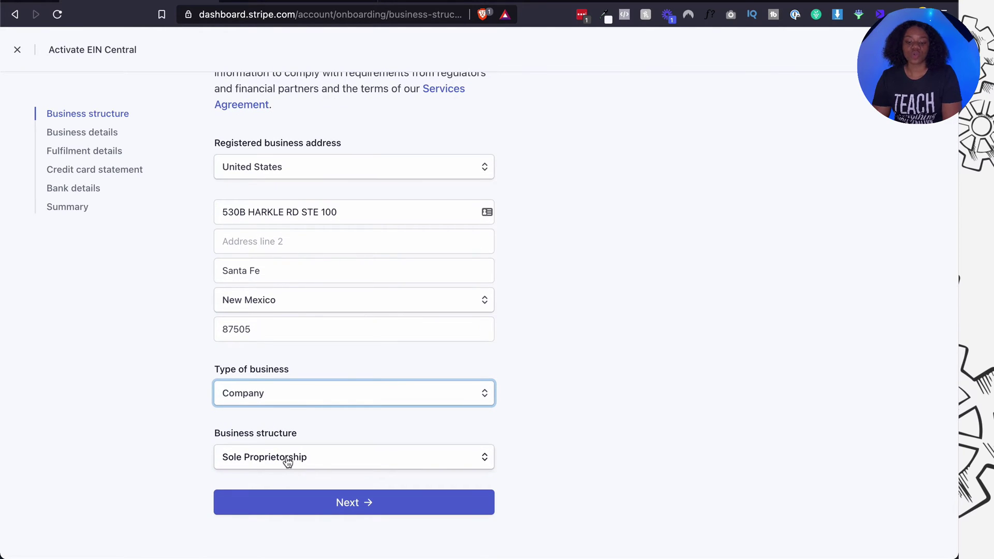
click(288, 461)
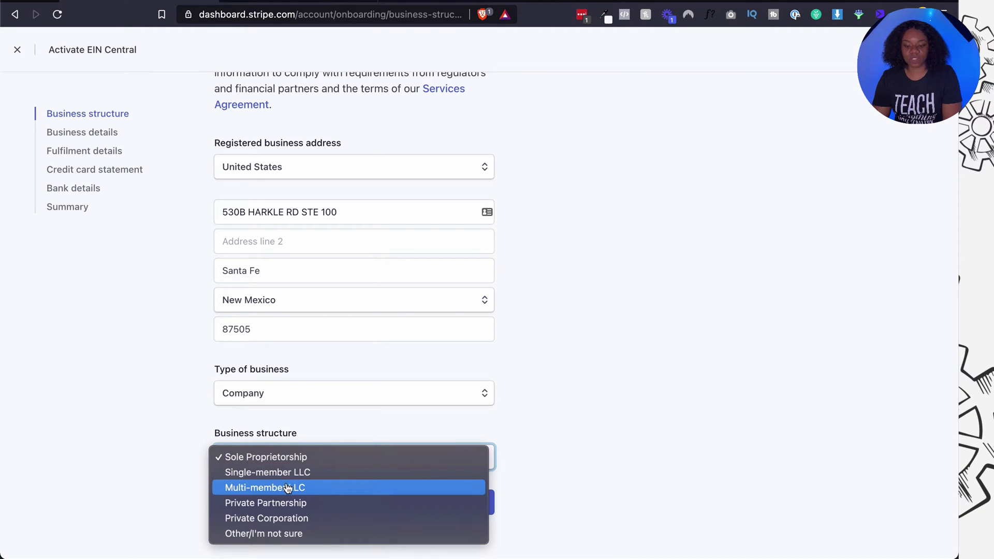
click(288, 487)
click(289, 465)
click(291, 443)
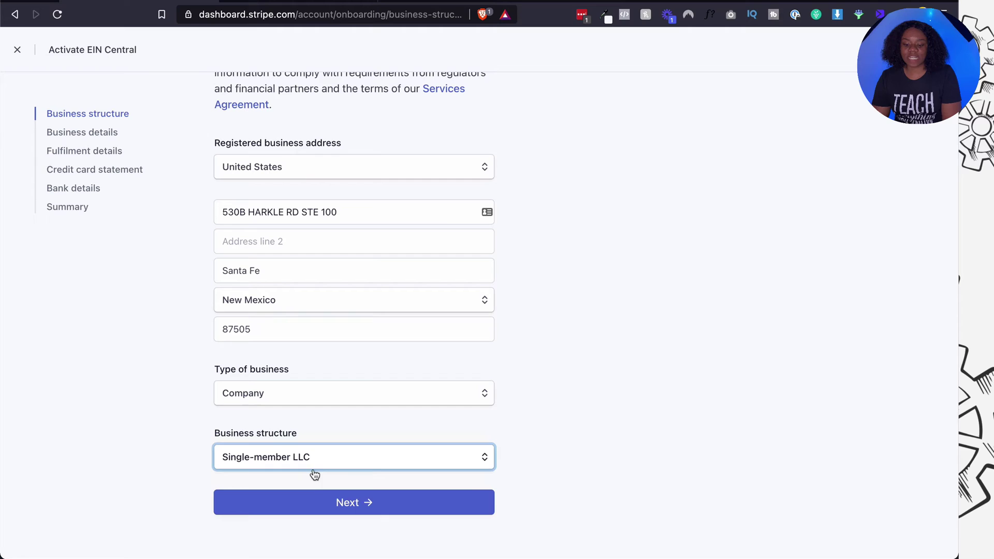
click(316, 498)
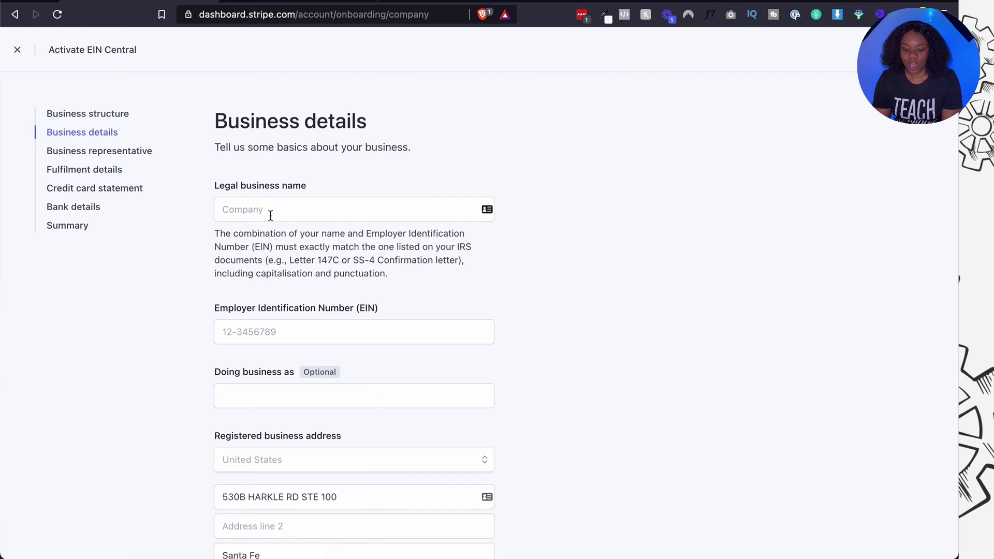
Enter Alpha Filings LLC as the legal business name.
click(270, 215)
text(Alph)
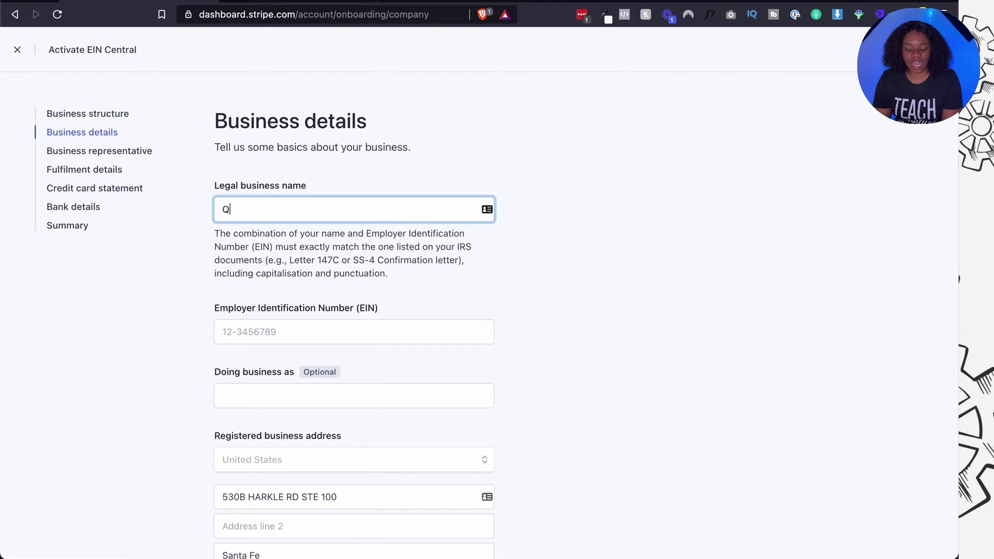
text(a Filings LLC)
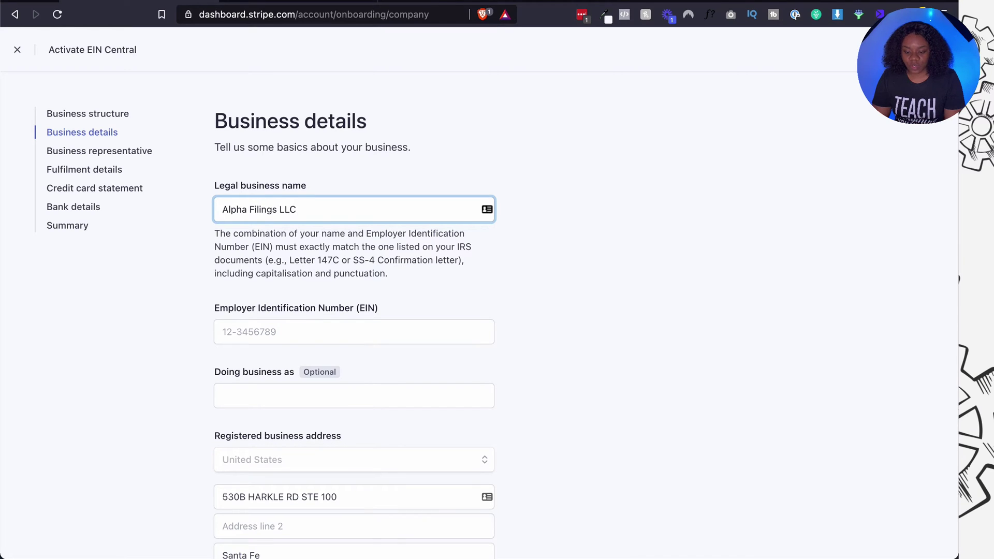
scroll(585, 326, down, 2)
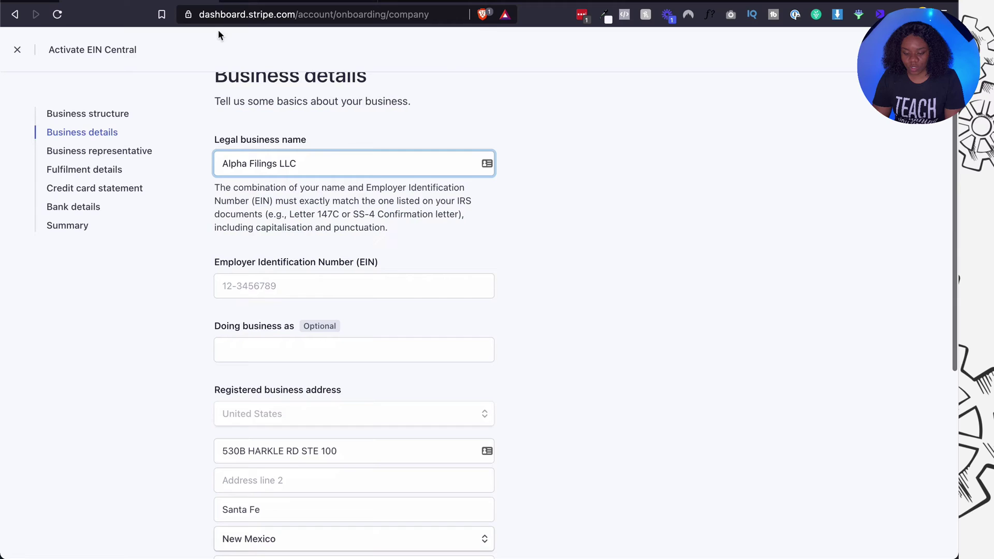
Copy the company's EIN from the Hemingway notes into the EIN field.
key(ctrl+Tab)
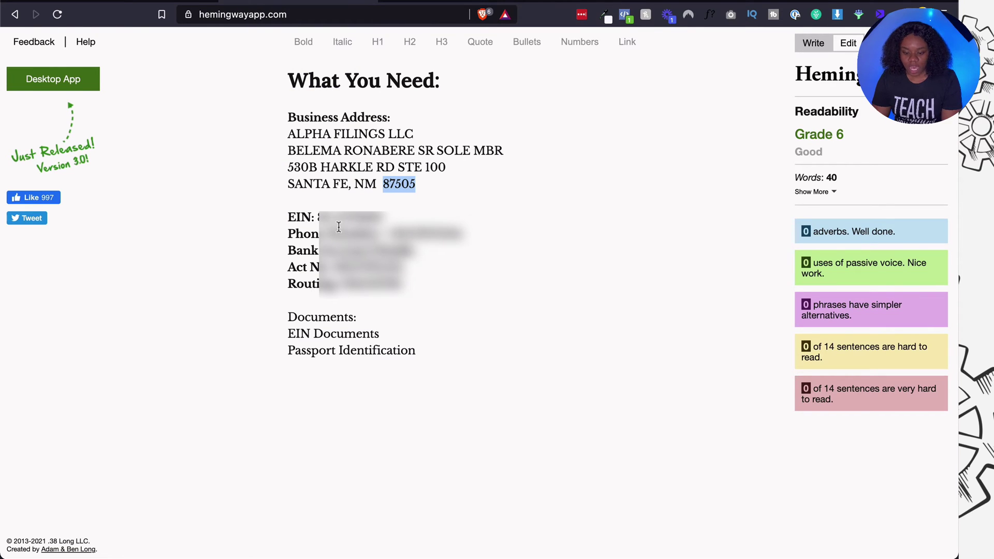
drag(317, 218, 386, 217)
key(ctrl+c)
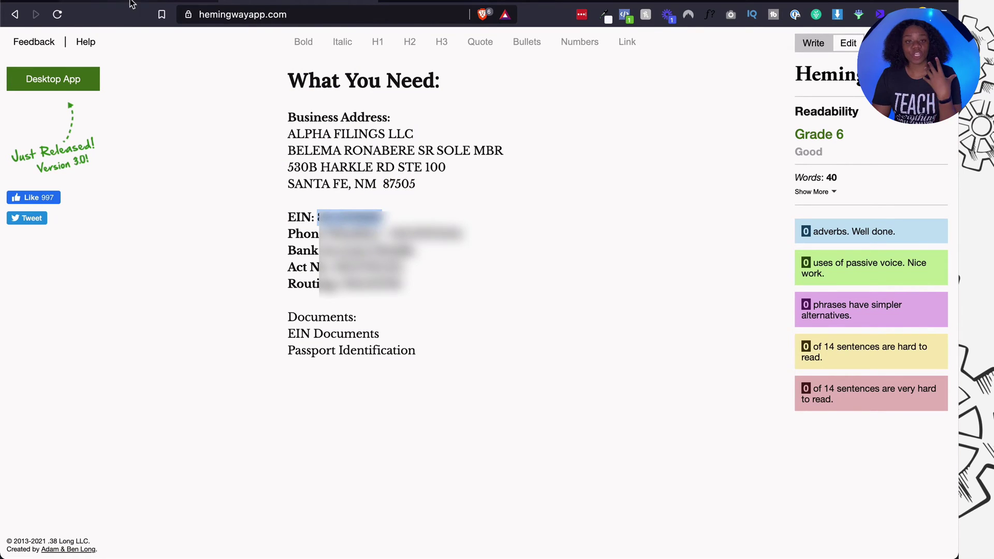
key(ctrl+Tab)
click(267, 282)
key(ctrl+v)
scroll(267, 278, down, 3)
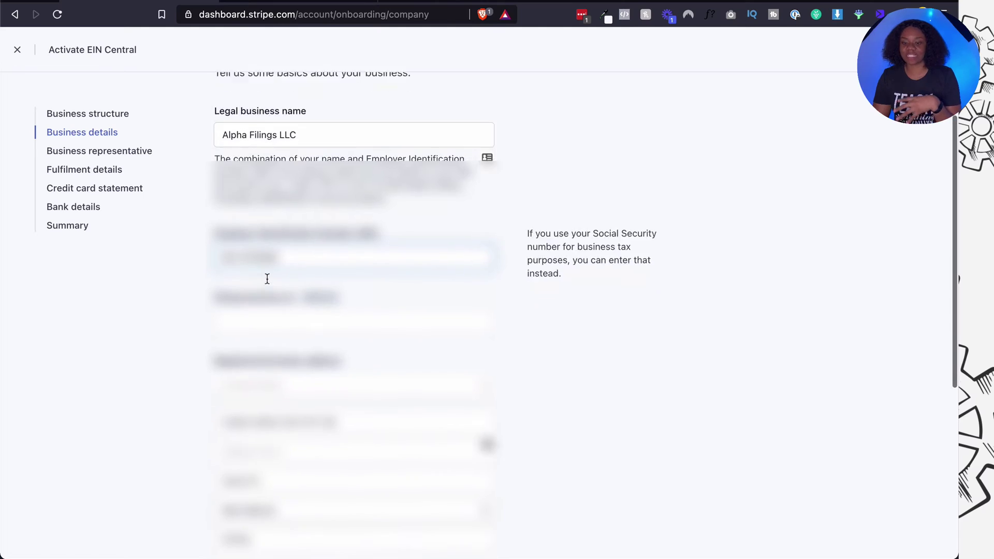
Enter EIN Central in the Doing business as field and open the Industry dropdown.
click(280, 252)
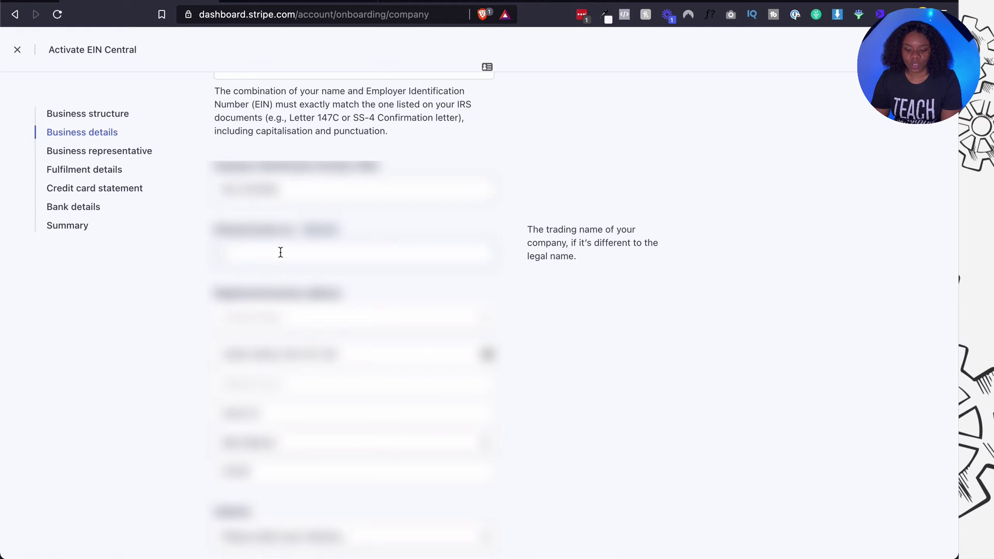
text(EIN Central)
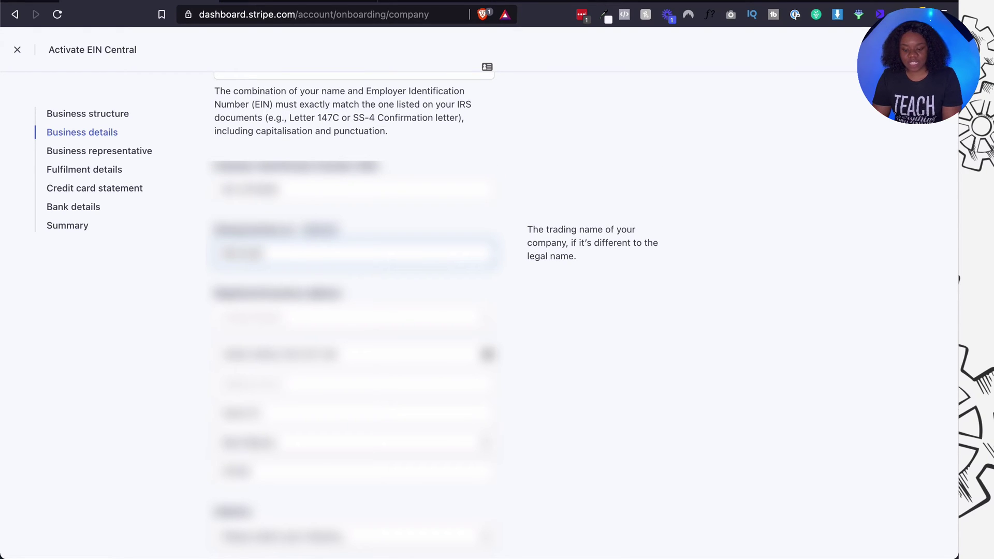
scroll(281, 257, down, 5)
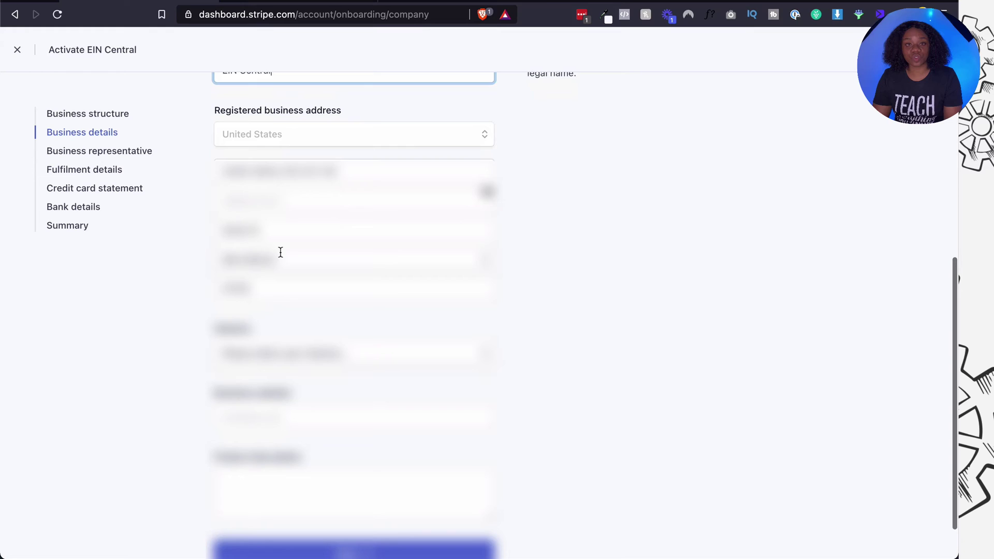
scroll(282, 258, down, 2)
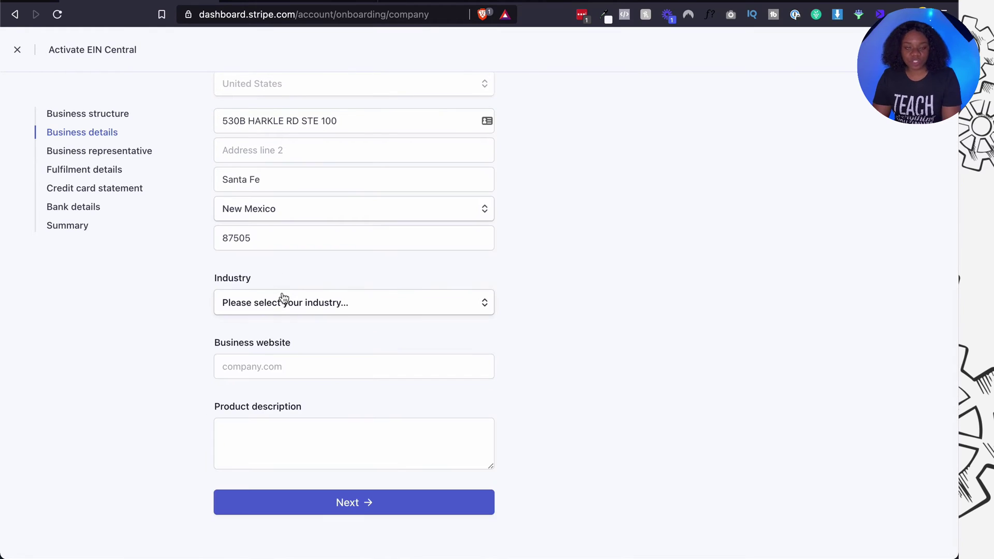
click(284, 303)
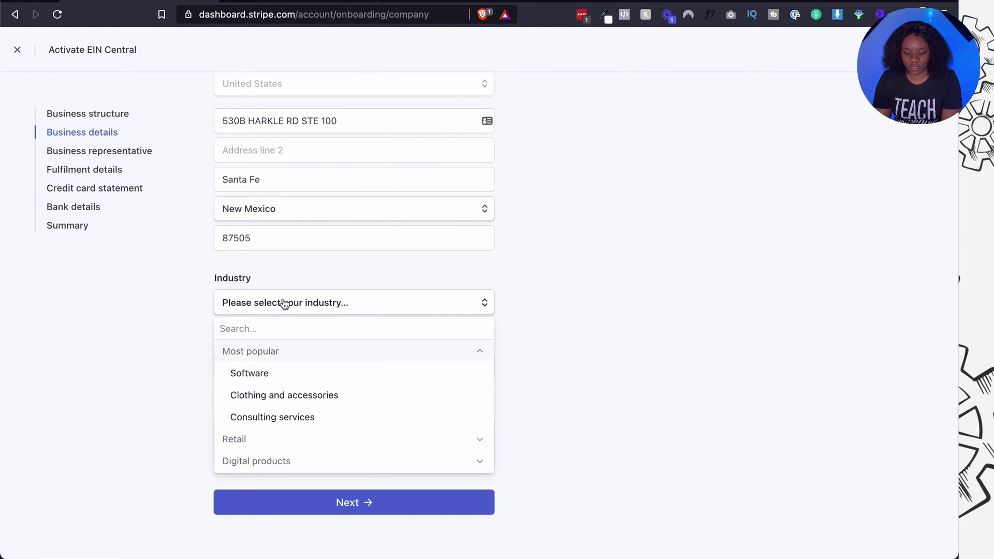
Set the industry to Accounting, auditing or tax prep.
text(legal)
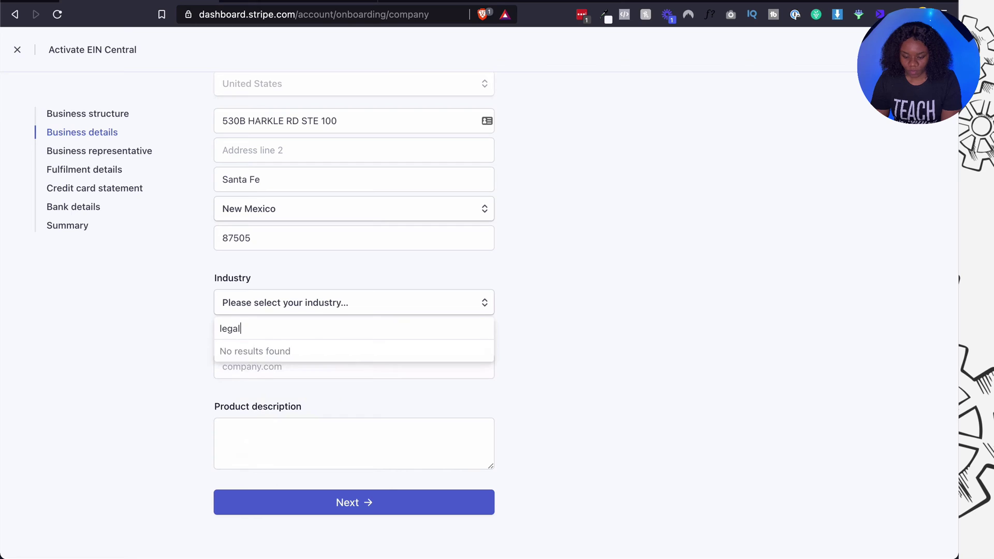
key(ctrl+a)
key(BackSpace)
text(acco)
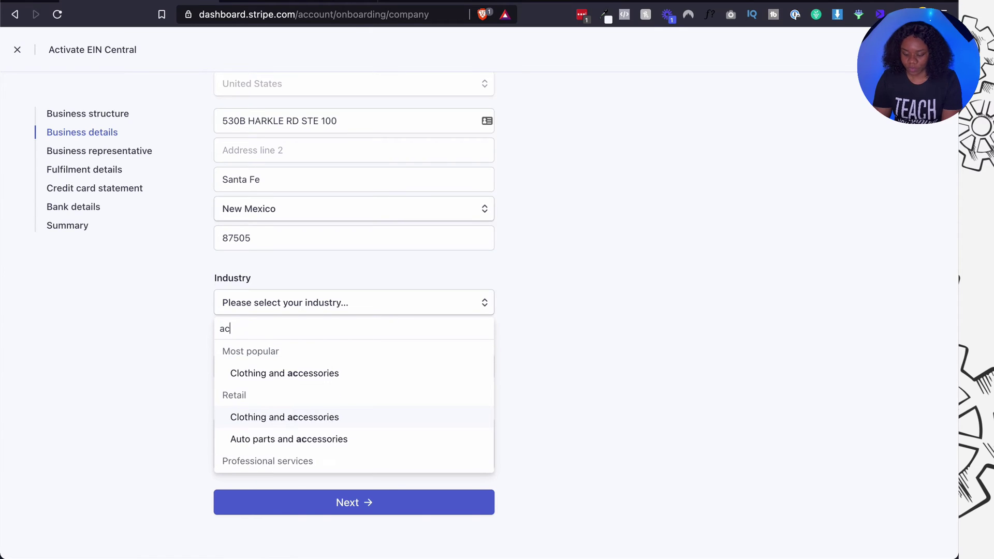
click(317, 374)
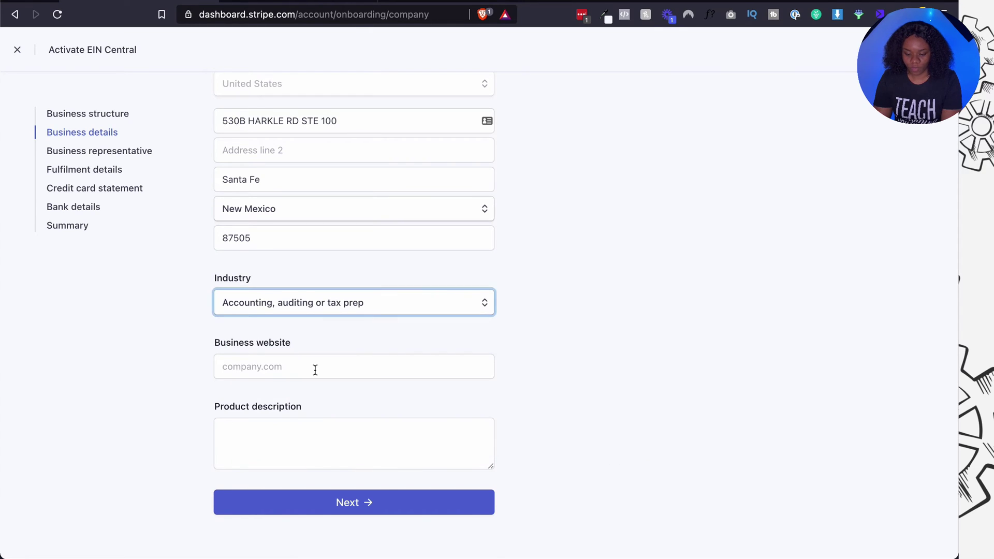
click(303, 367)
text(www.ein)
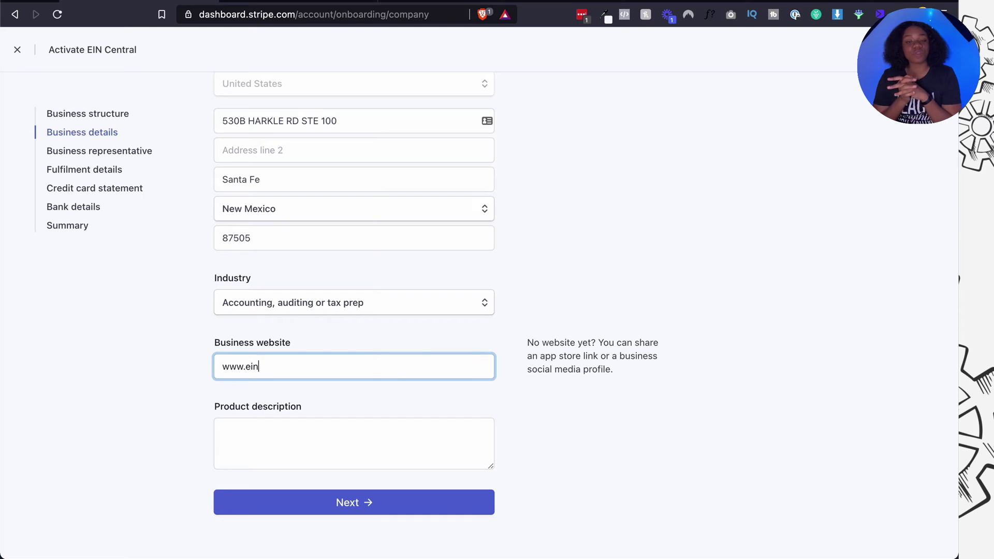
text(central.com)
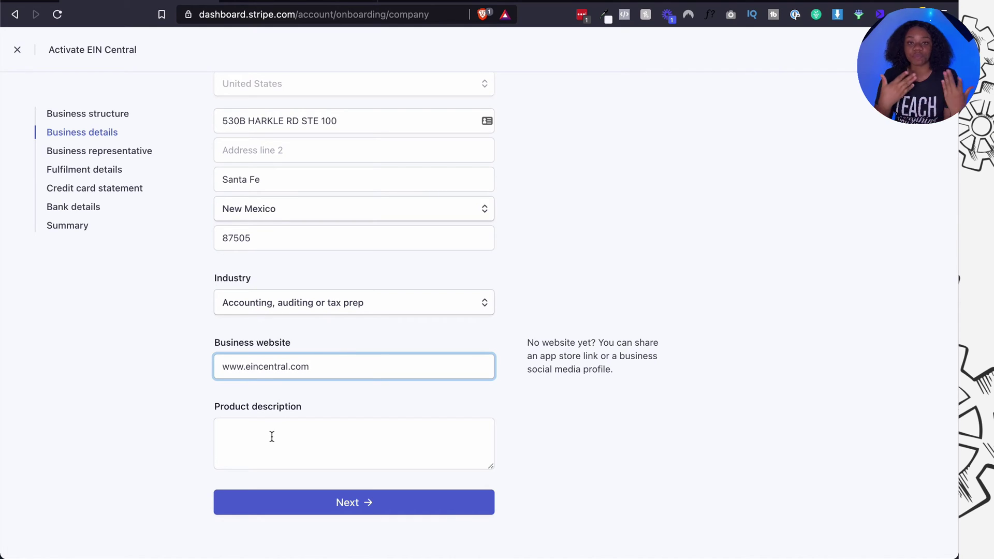
click(272, 436)
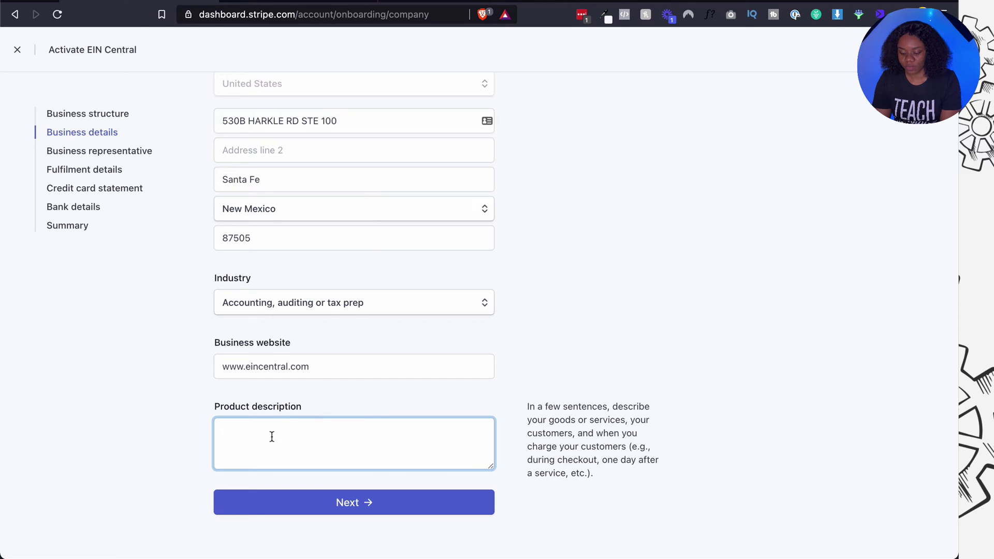
text(We hel)
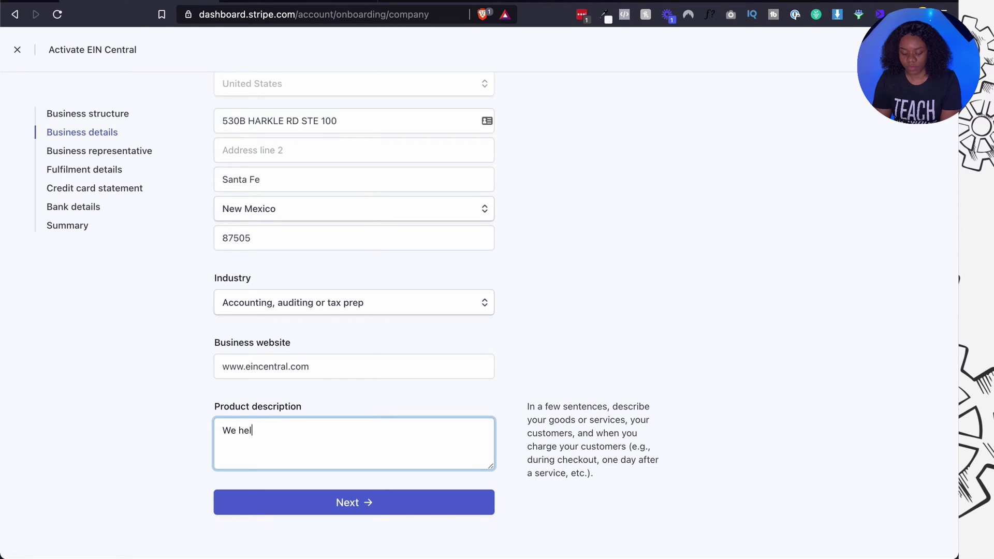
text(p entrepreneurs ap)
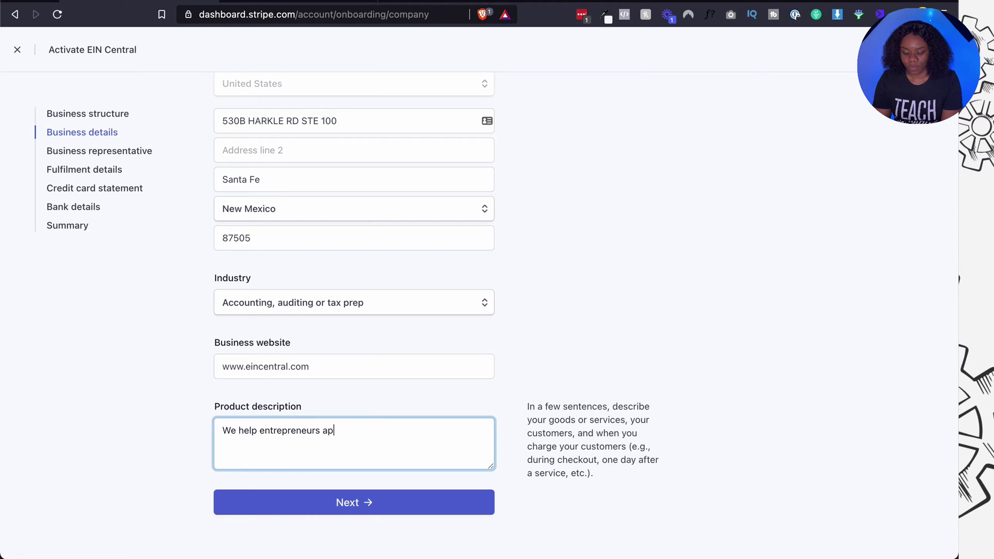
text(ply for their E)
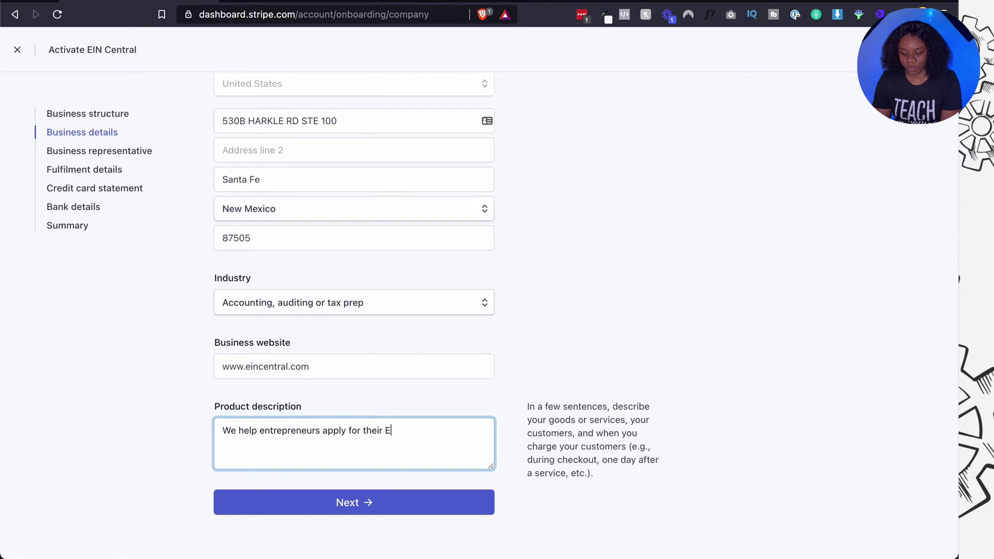
text(IN and get it )
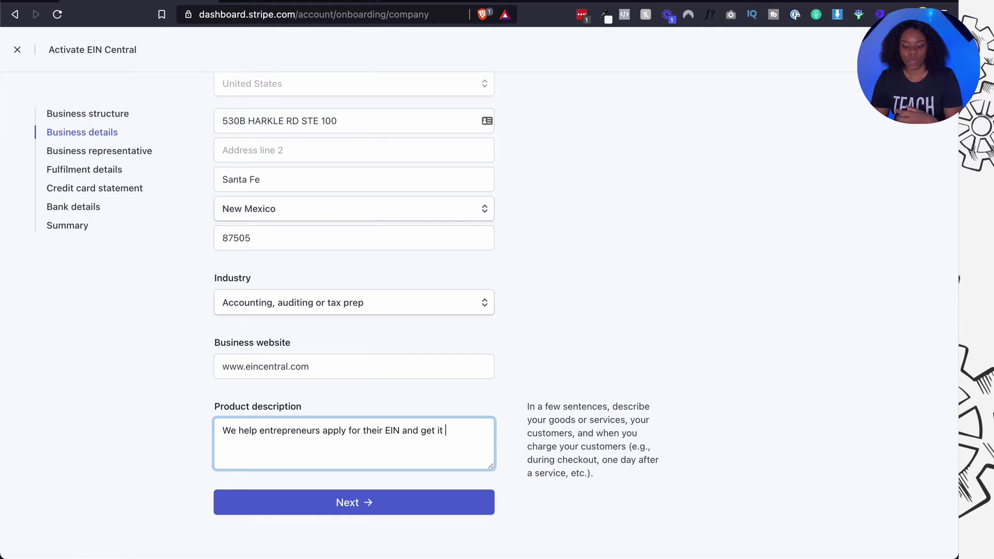
text(within 2 weeks)
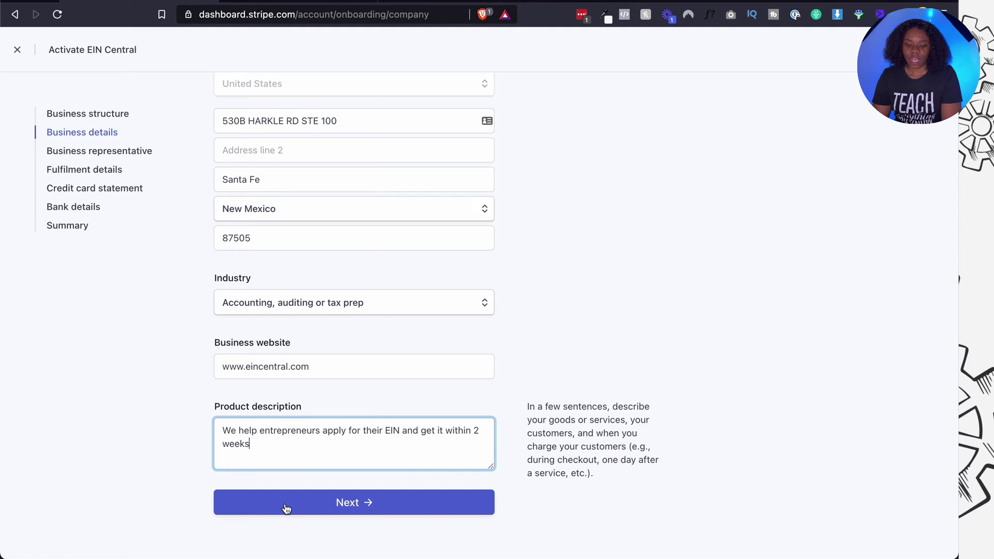
Submit the business details and enter the representative's legal first and last name.
click(284, 501)
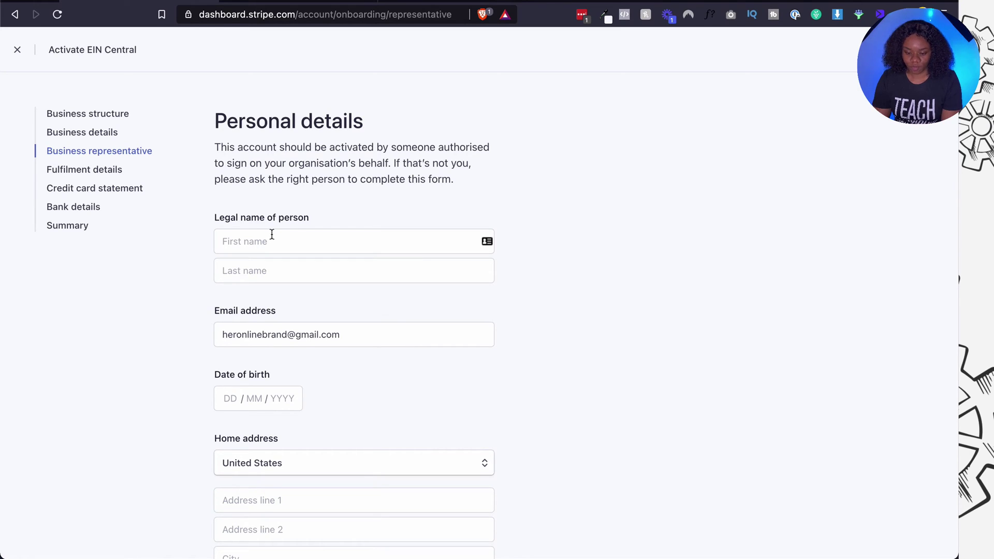
click(272, 235)
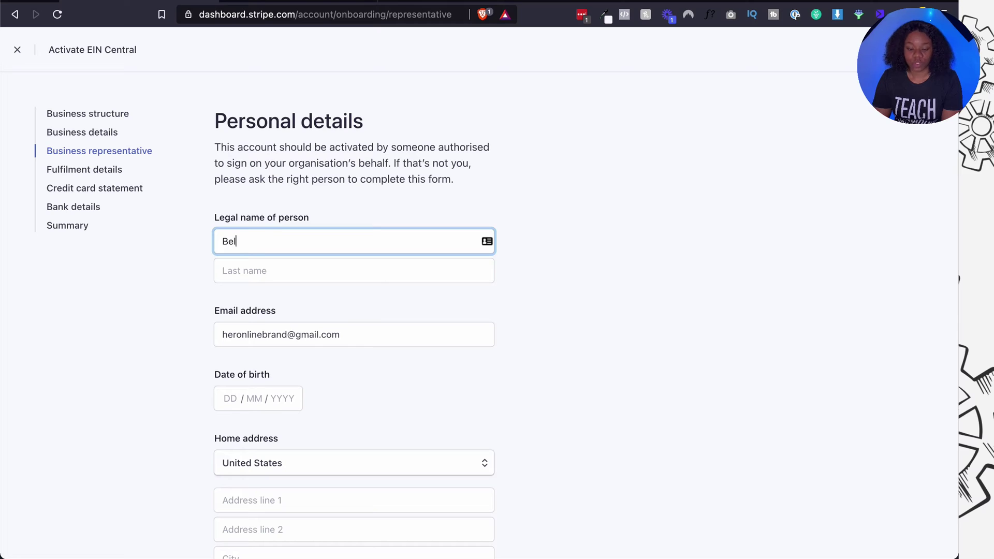
click(252, 268)
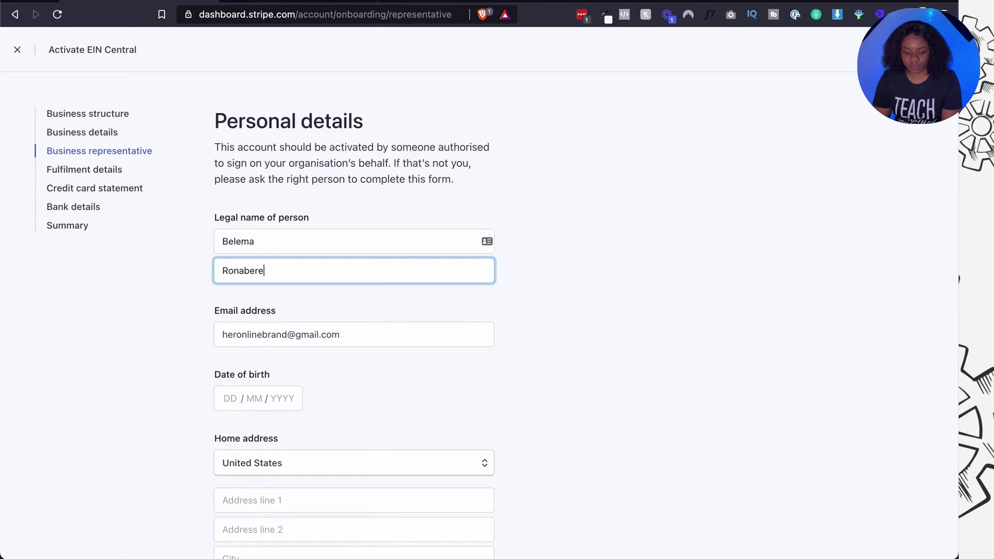
Enter the representative's date of birth.
scroll(252, 268, down, 3)
scroll(243, 228, down, 5)
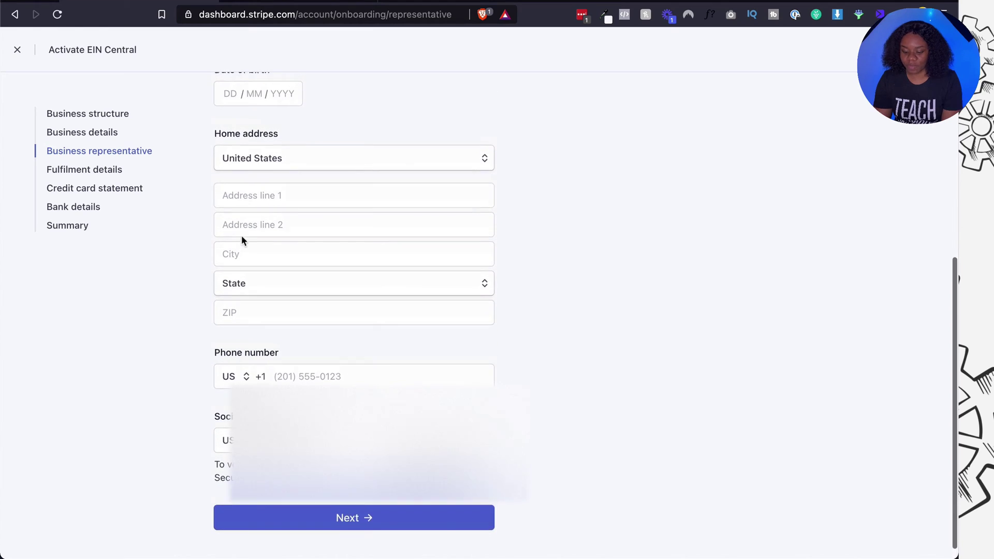
scroll(241, 236, up, 1)
click(229, 131)
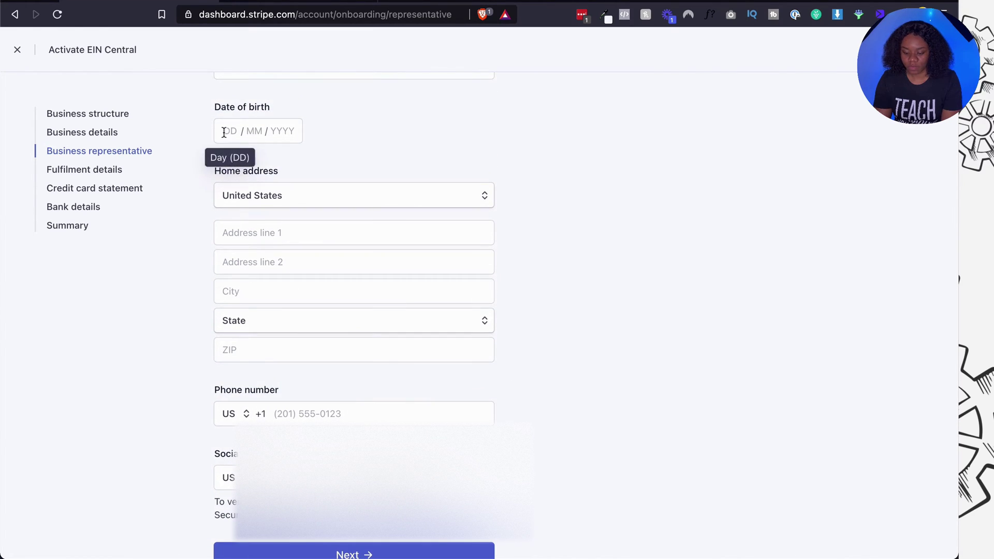
text(01011990)
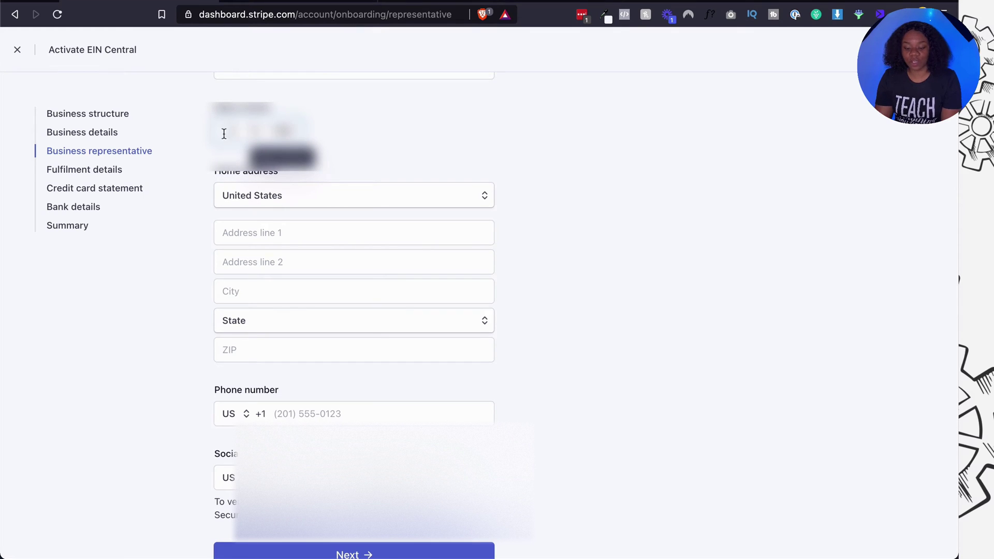
Set the representative's home address country to St Vincent & Grenadines.
click(245, 201)
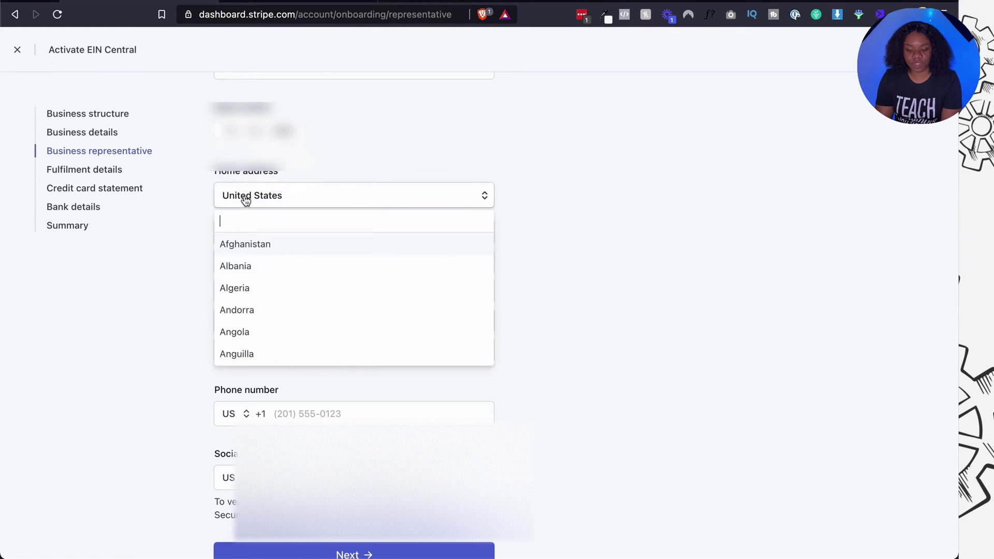
text(Saint)
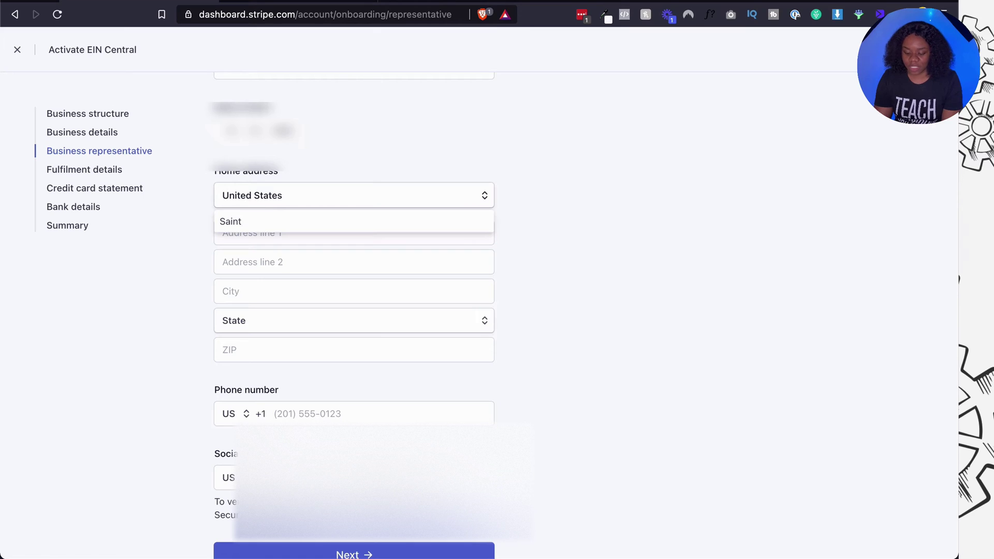
key(BackSpace)
key(BackSpace)
key(BackSpace)
key(BackSpace)
key(BackSpace)
text(St)
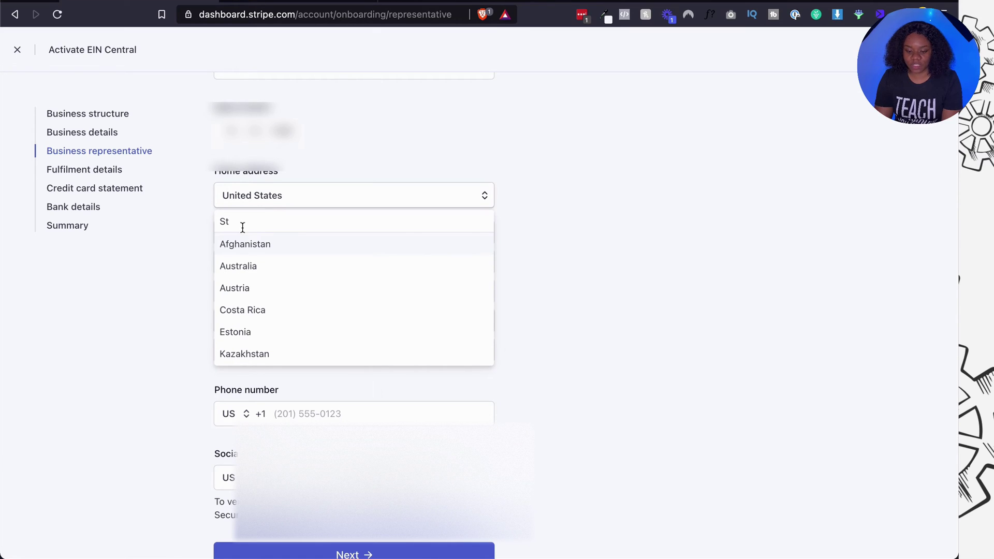
key(ctrl+a)
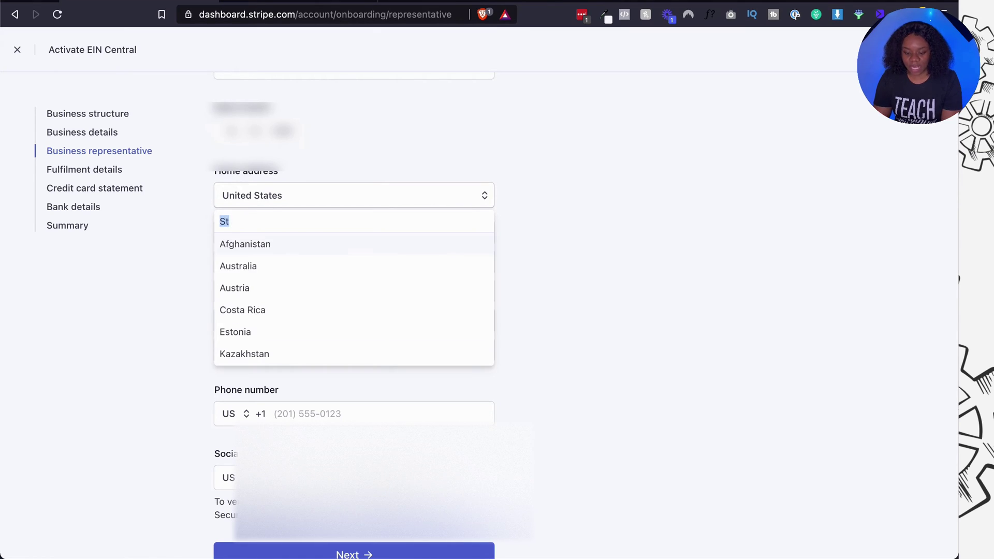
text(Vincen)
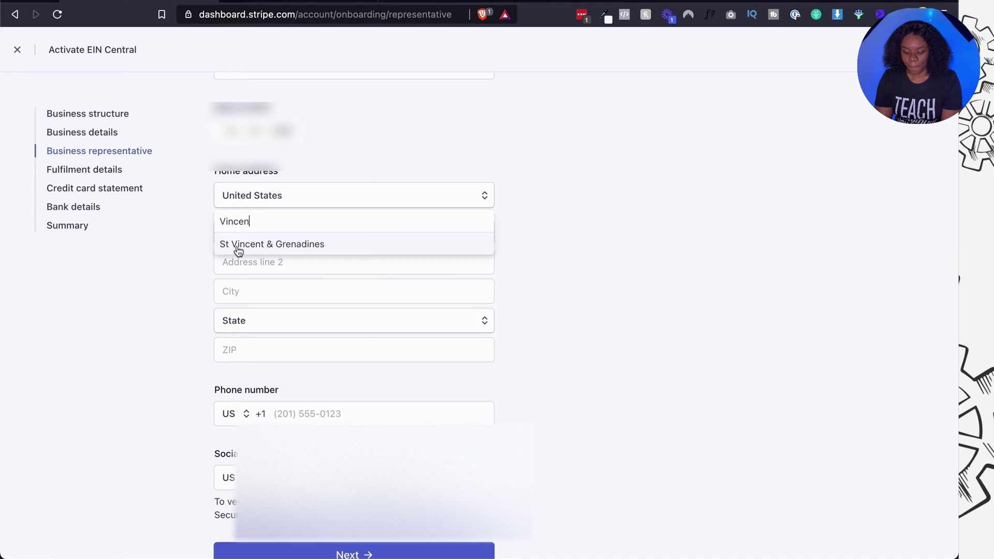
click(238, 246)
Fill in the representative's street address, city and postal code.
click(243, 242)
text(A Street, V)
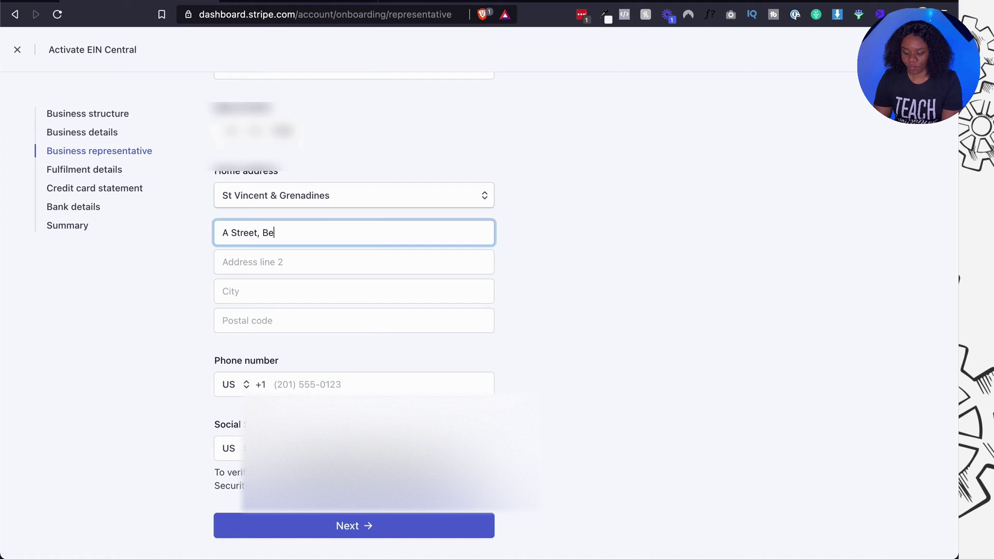
text(lvedere)
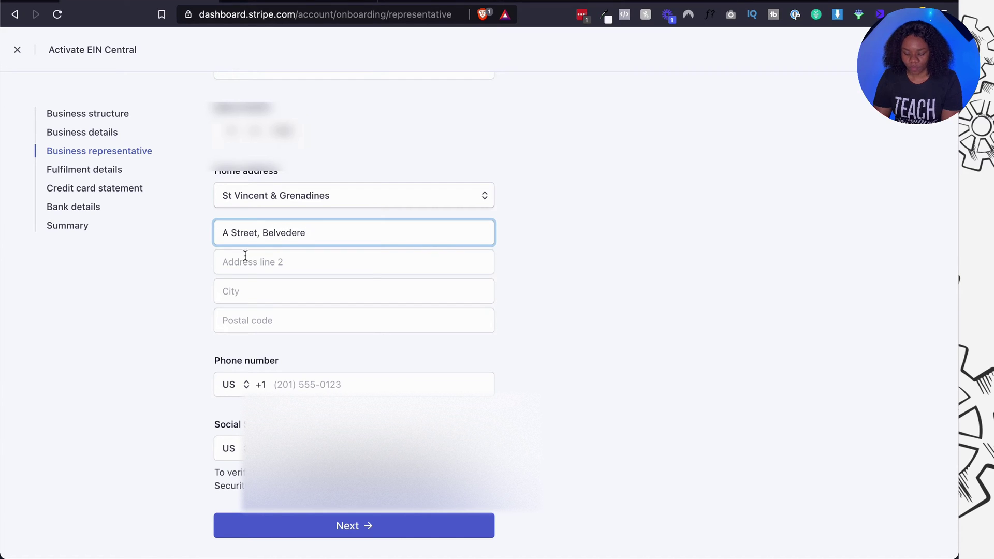
click(250, 286)
text(Kingsto)
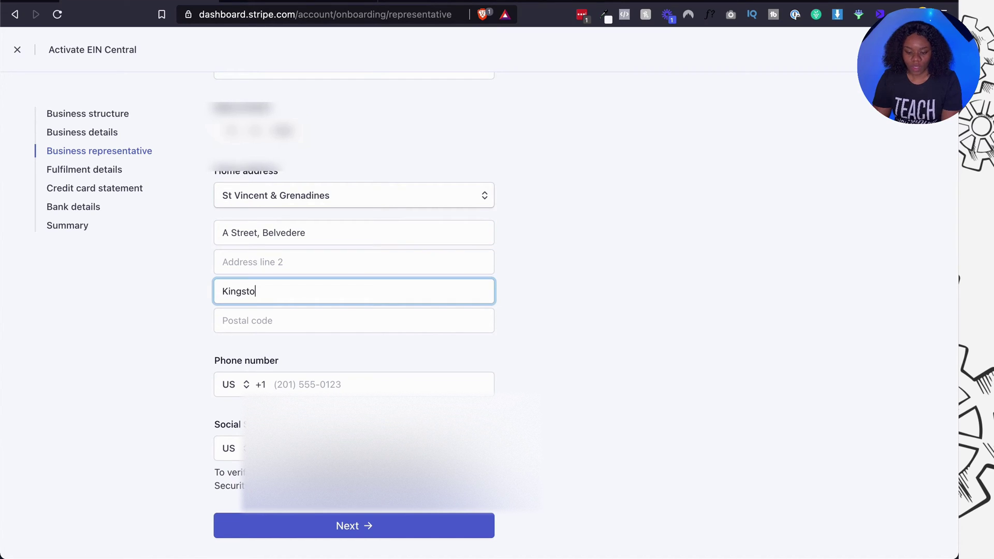
text(wn)
click(239, 321)
text(VC883)
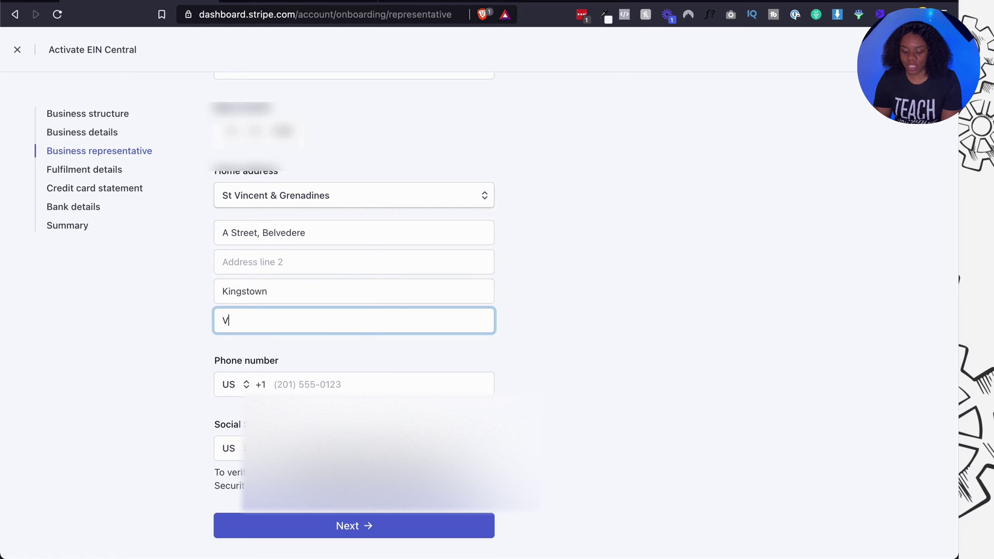
click(296, 384)
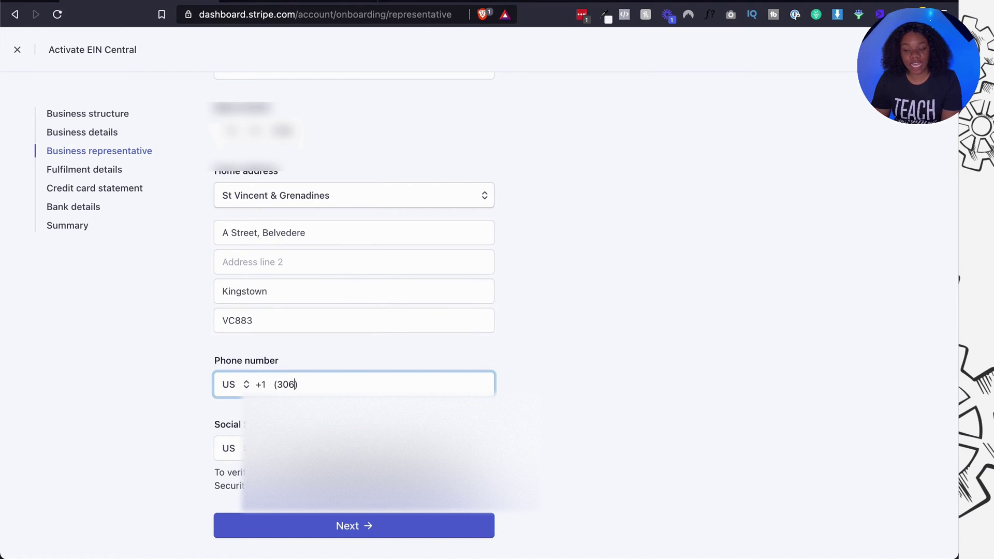
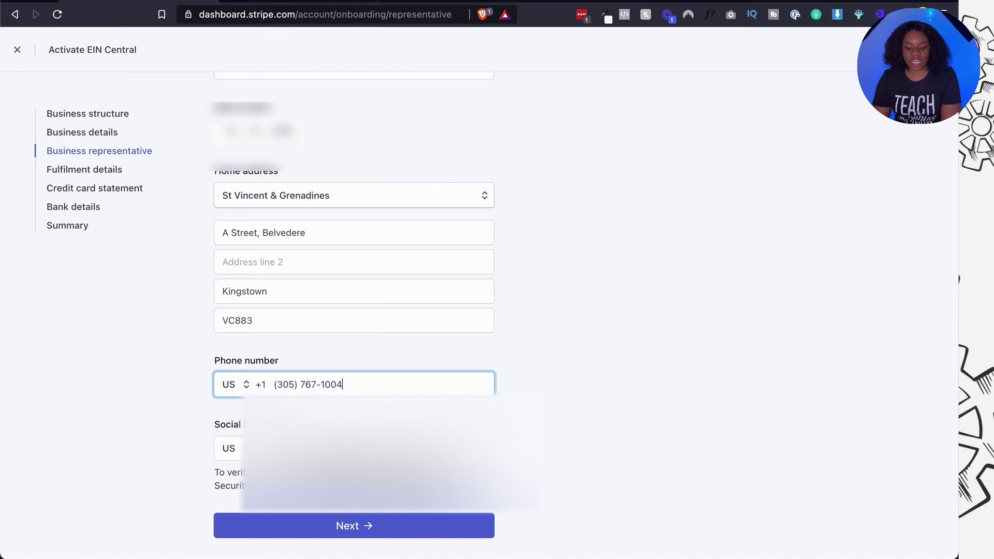
Finish the representative's phone number and enter a personal ID number issued in NG.
click(238, 453)
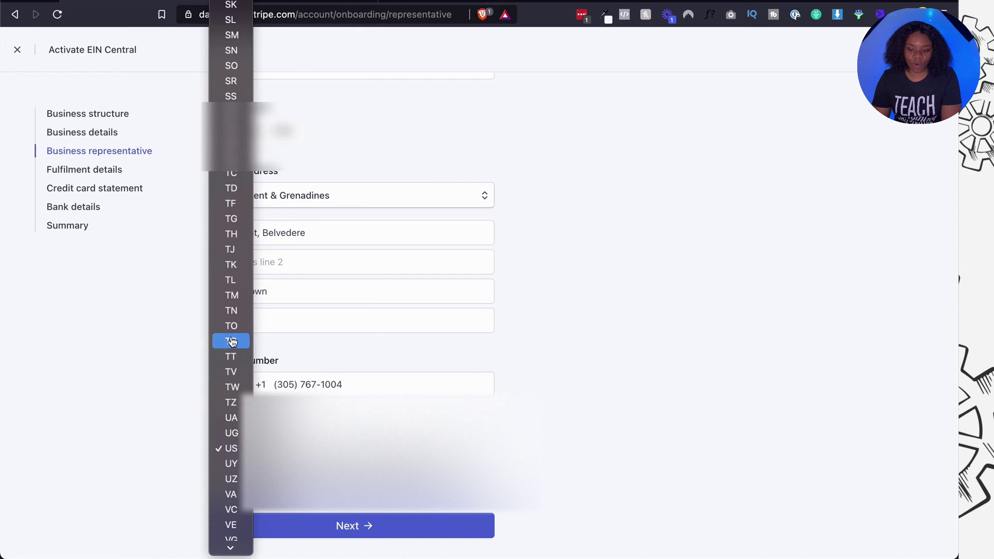
scroll(231, 342, up, 5)
scroll(232, 339, up, 10)
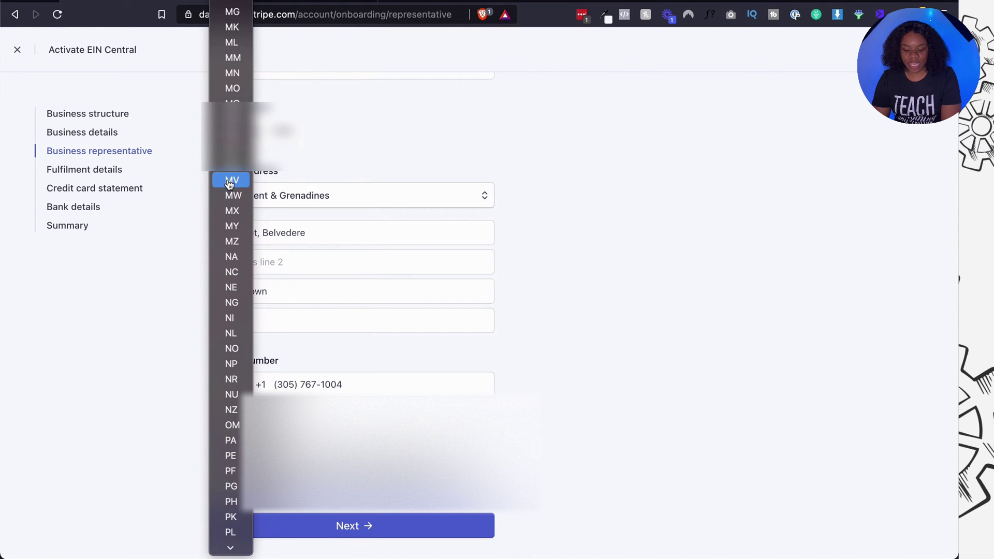
click(226, 303)
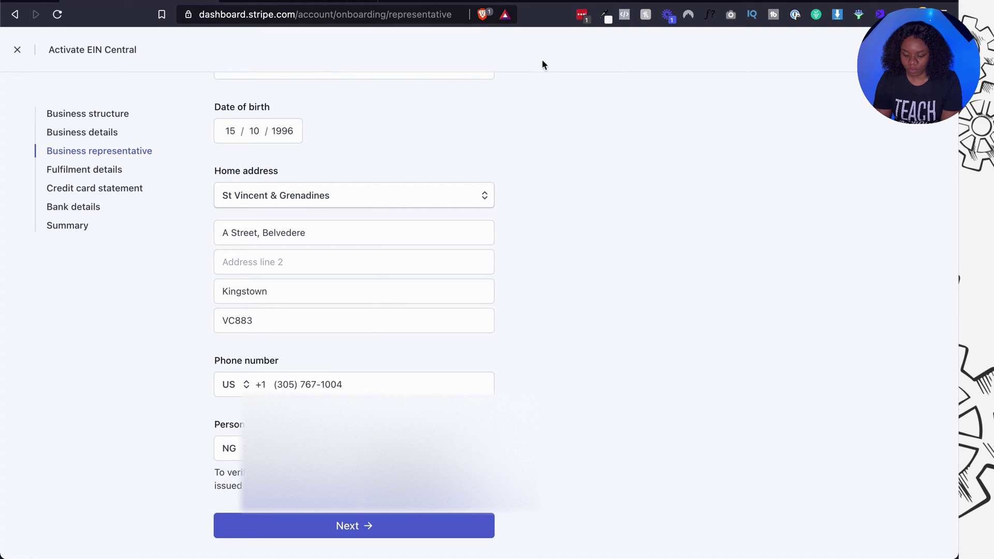
click(559, 1)
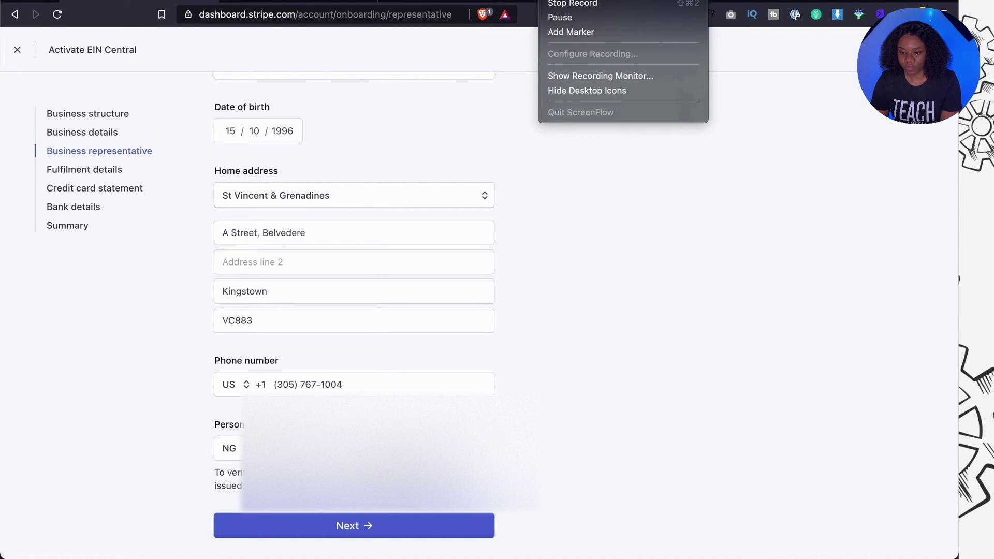
click(561, 22)
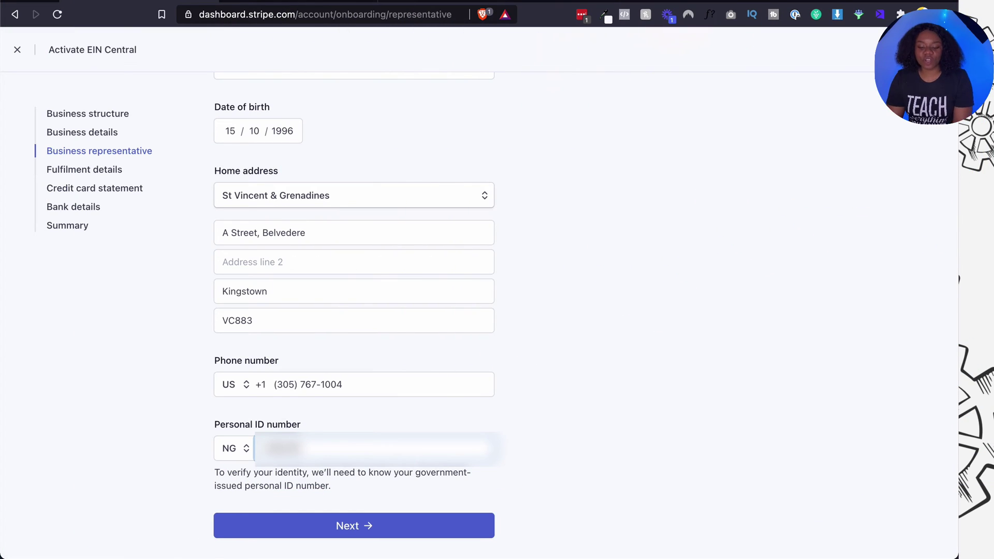
text(1234)
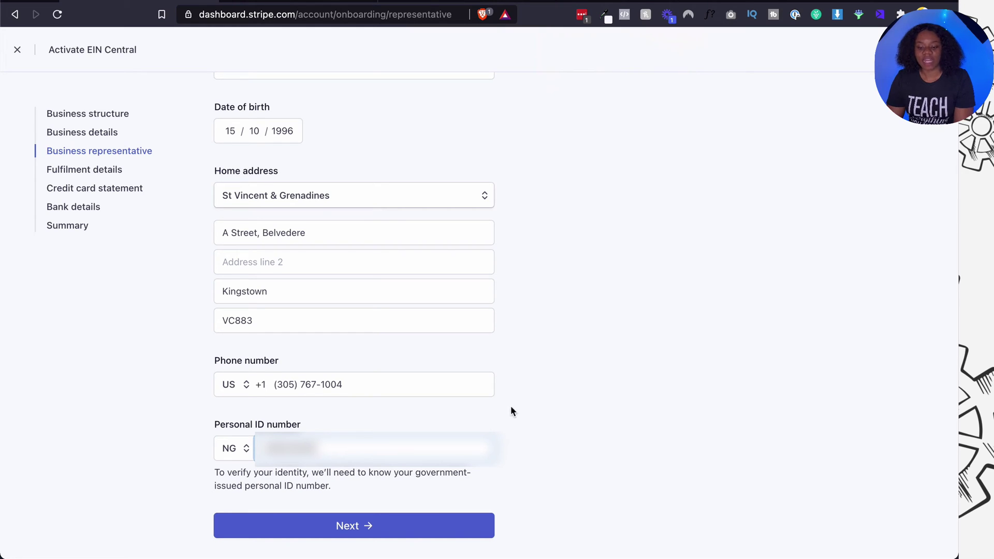
Submit the representative details, then answer that goods are delivered 'Within 2 weeks' and continue.
click(420, 524)
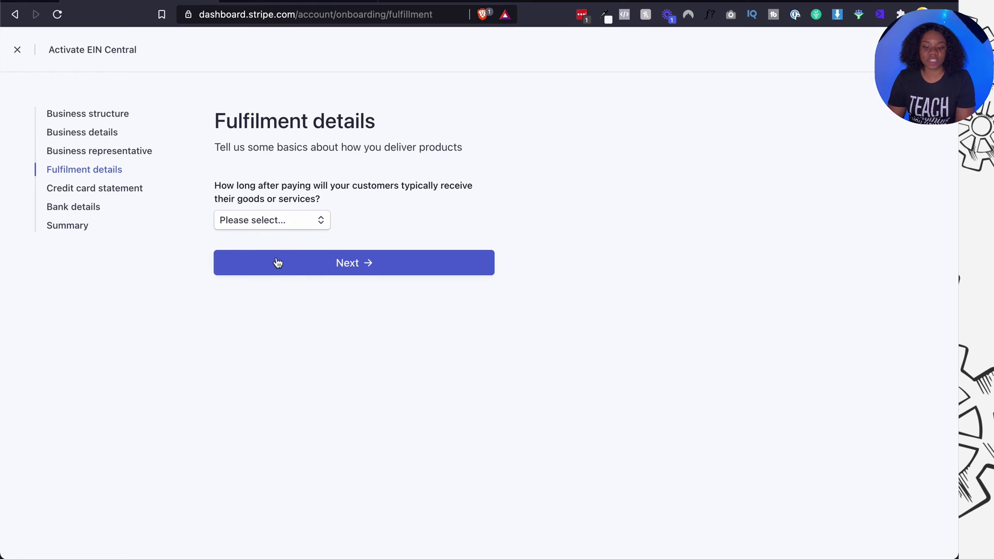
click(282, 224)
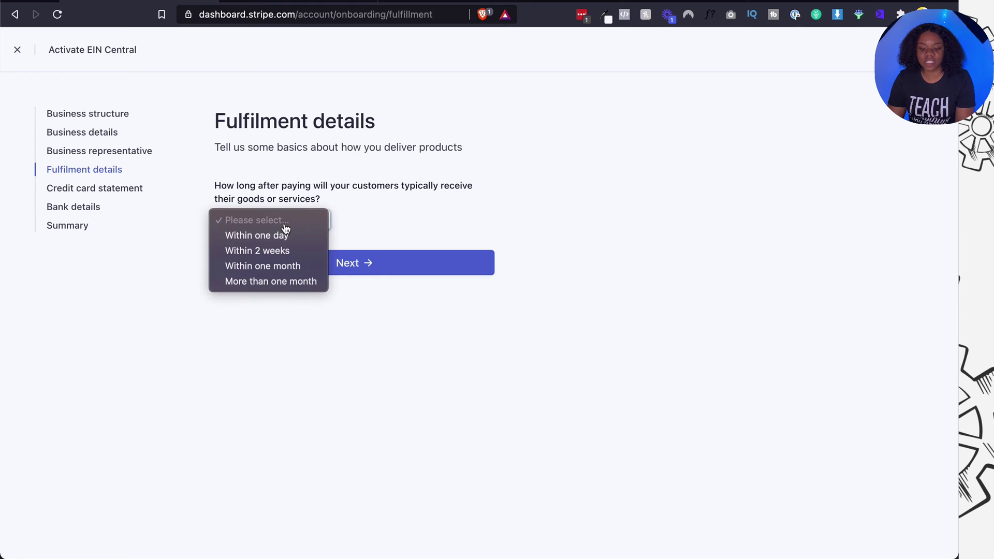
click(269, 251)
click(306, 263)
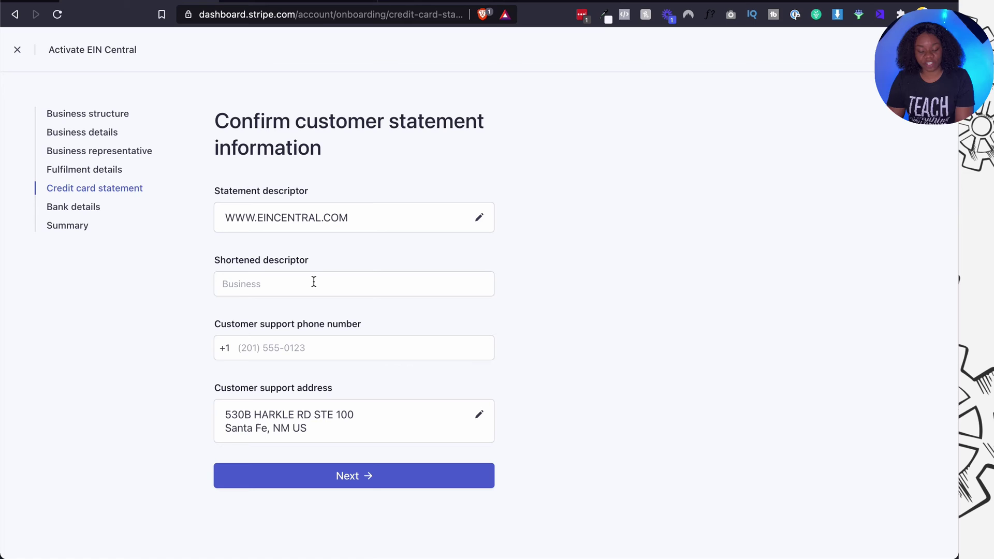
Enter EINCENTRAL as the shortened descriptor, add the support phone number, and submit the statement details.
click(314, 281)
text(EINCEN)
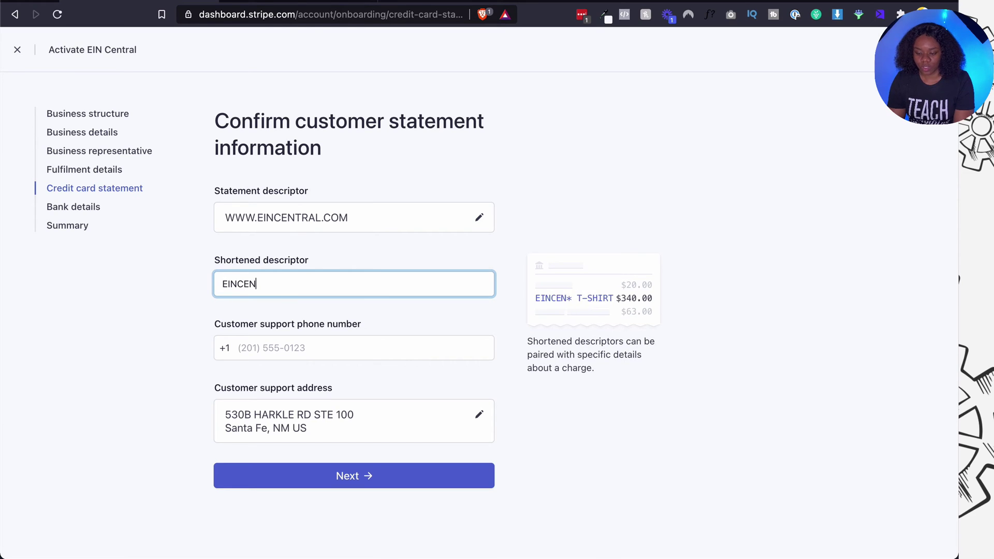
text(TRAL)
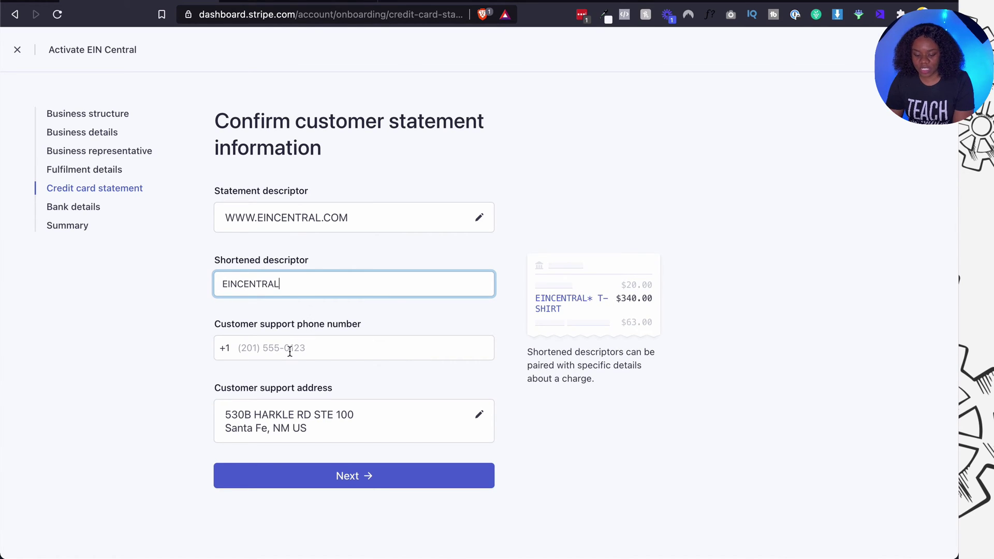
click(290, 348)
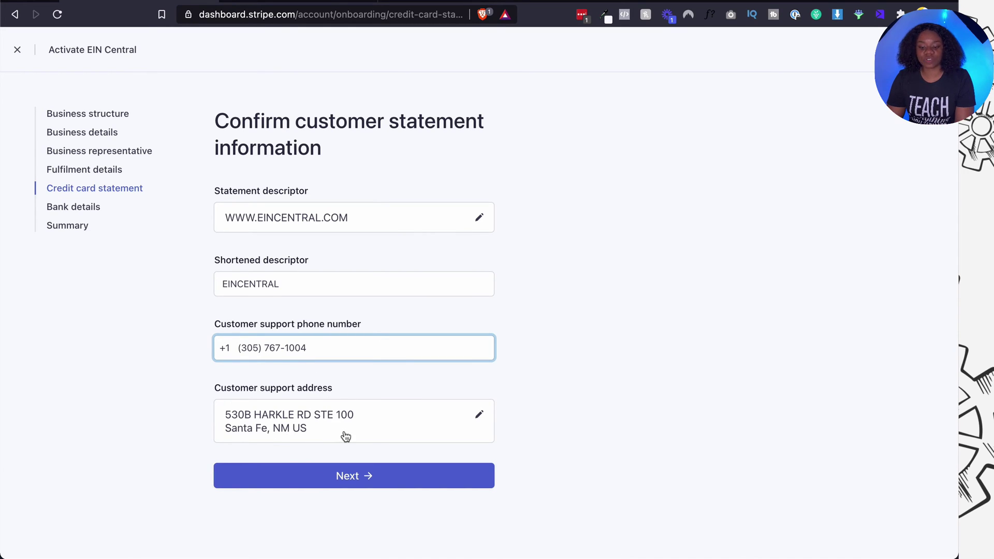
click(319, 481)
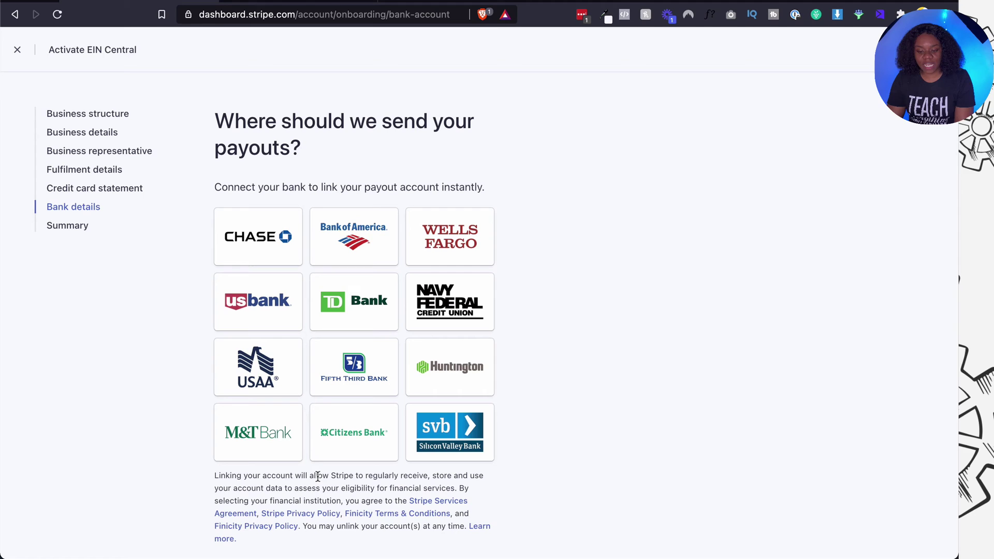
Copy the routing number from the Hemingway notes into the Routing number field.
scroll(318, 476, down, 7)
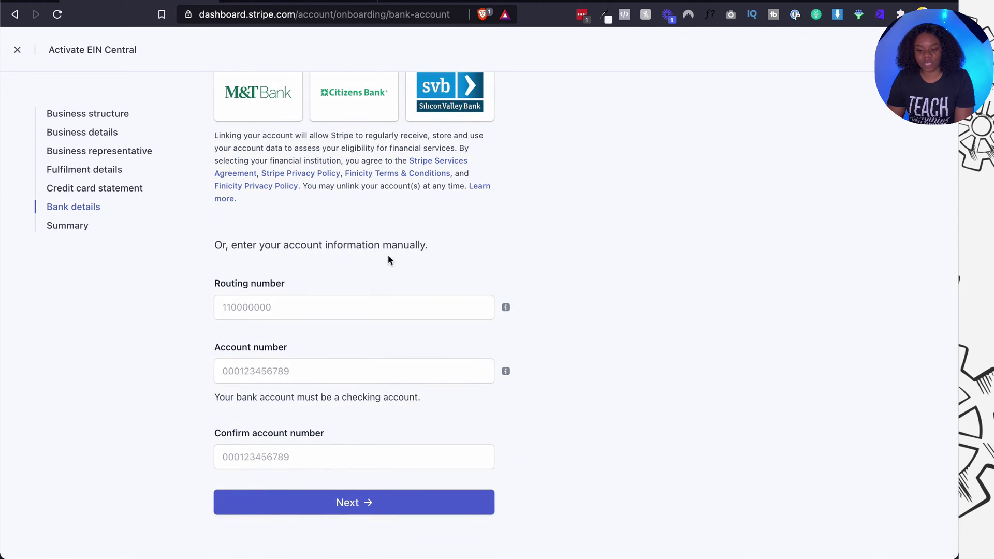
scroll(393, 217, up, 4)
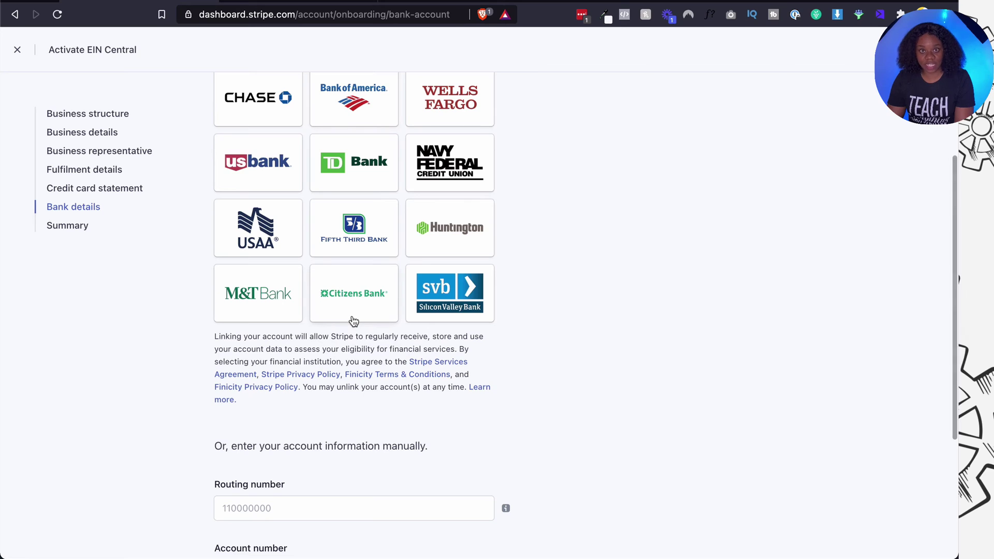
scroll(354, 322, down, 4)
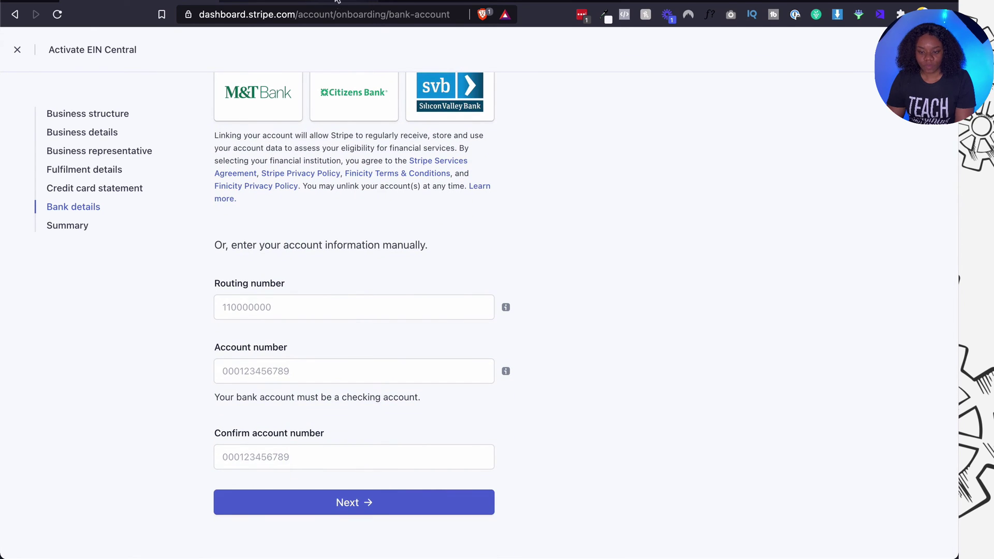
click(365, 0)
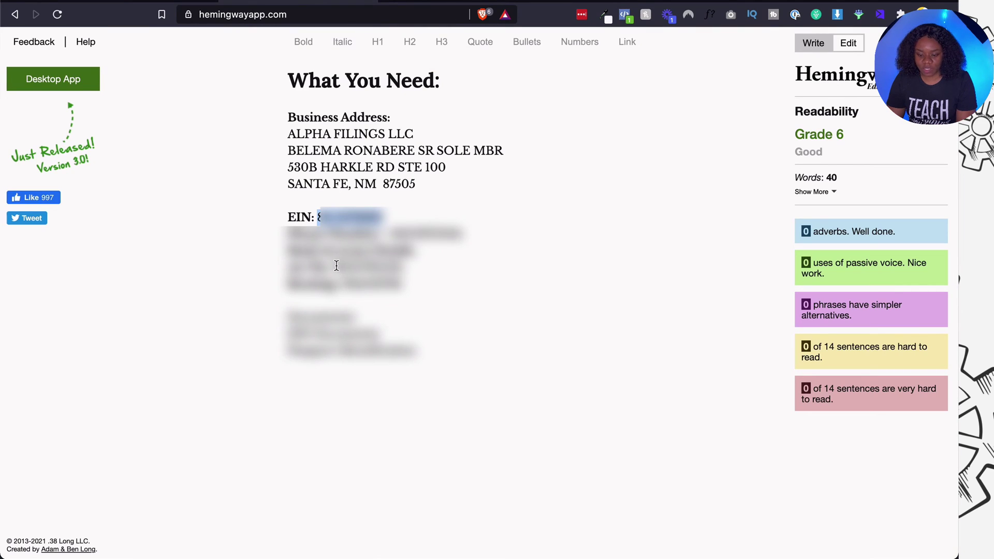
drag(340, 287, 414, 284)
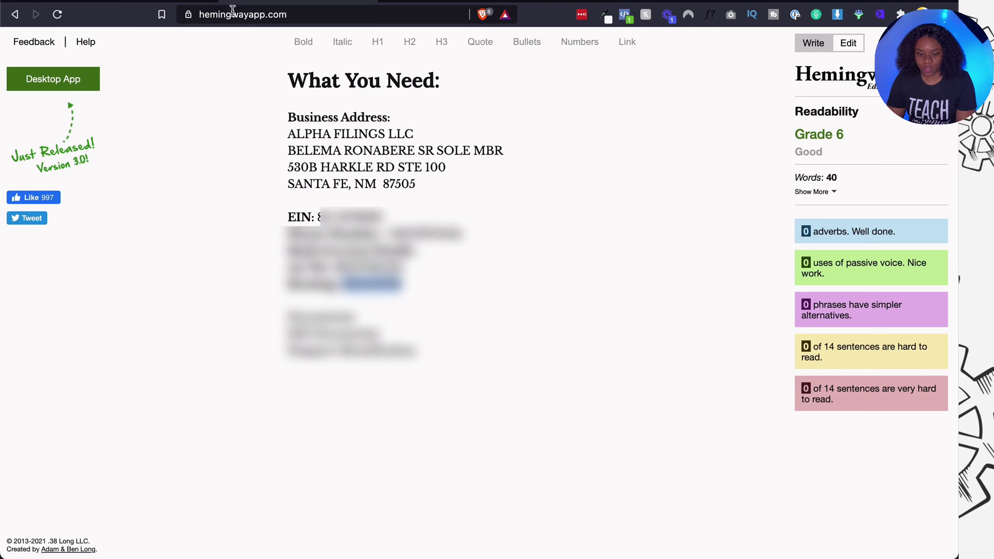
key(ctrl+shift+Tab)
click(335, 310)
key(super+v)
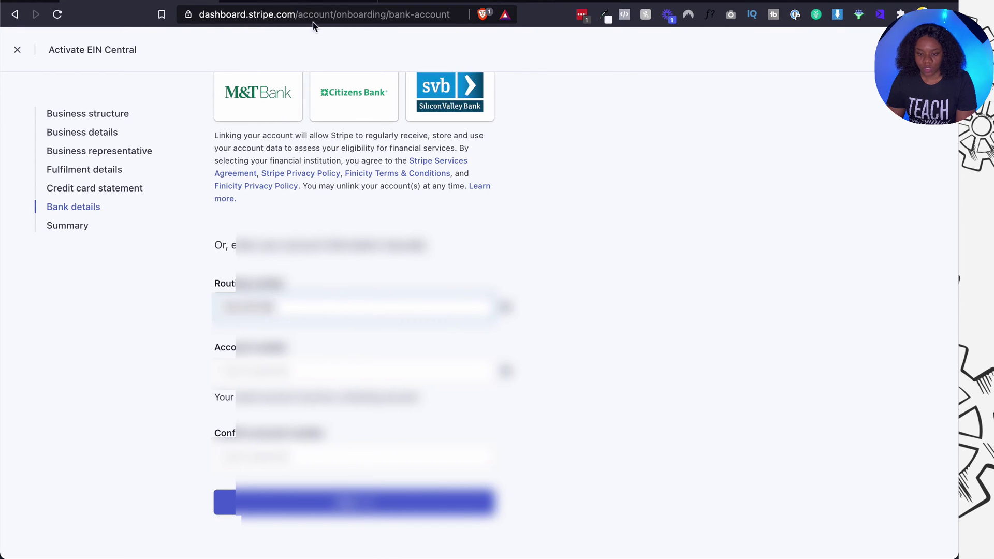
Paste the bank account number from the notes into Account number and Confirm account number.
click(308, 2)
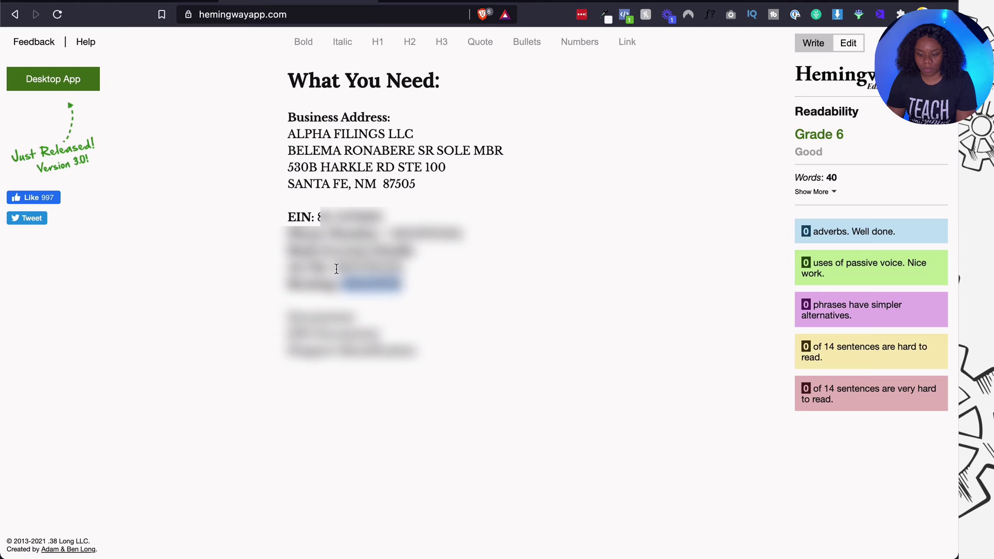
drag(334, 265, 426, 269)
click(185, 4)
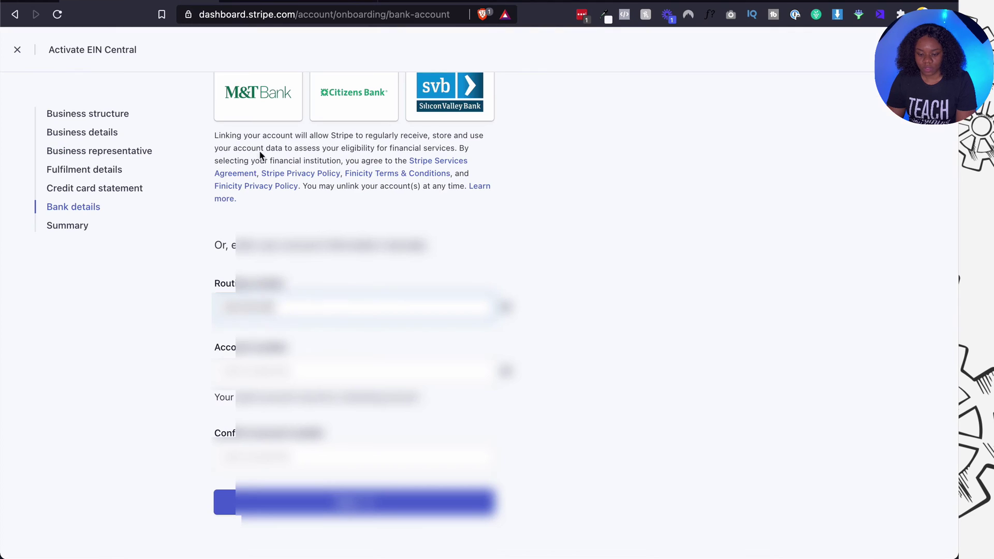
click(309, 373)
key(super+v)
click(312, 466)
key(super+v)
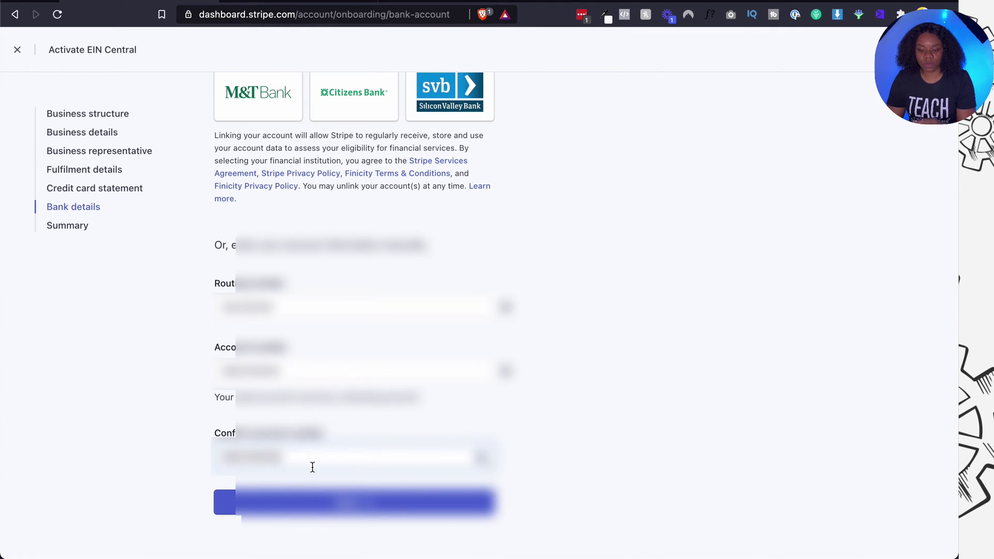
Continue to the 'Let's review those details' summary, review it, and submit the activation form.
click(313, 494)
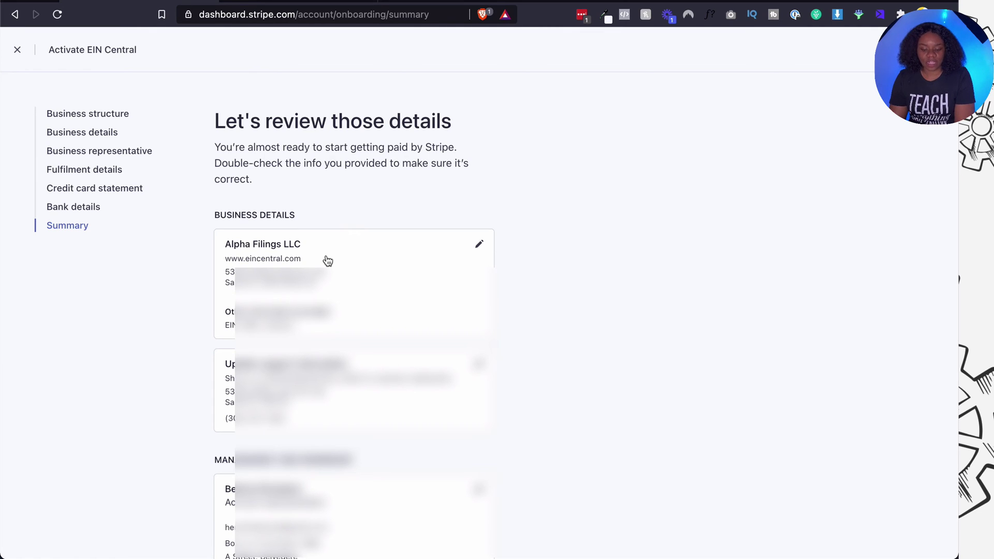
scroll(328, 261, down, 6)
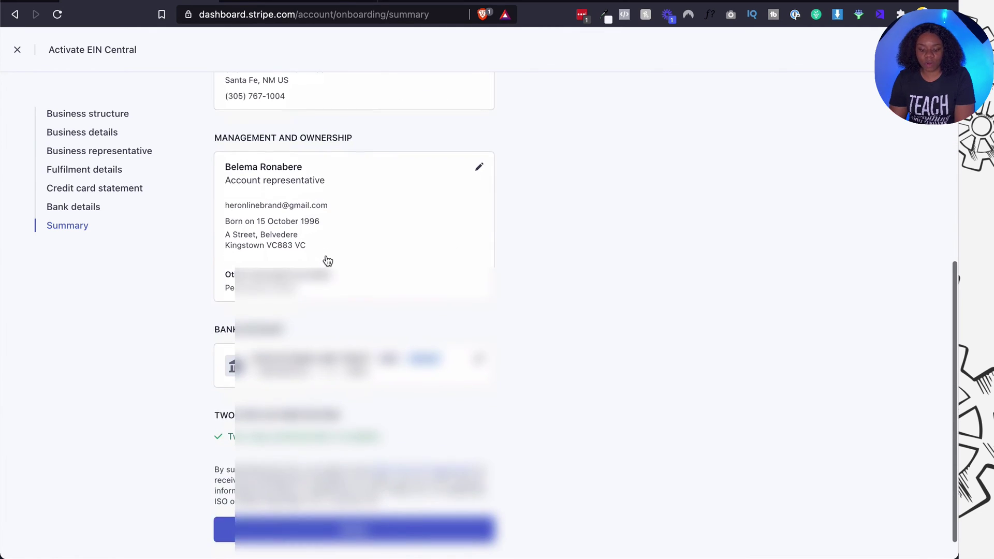
drag(212, 387, 382, 422)
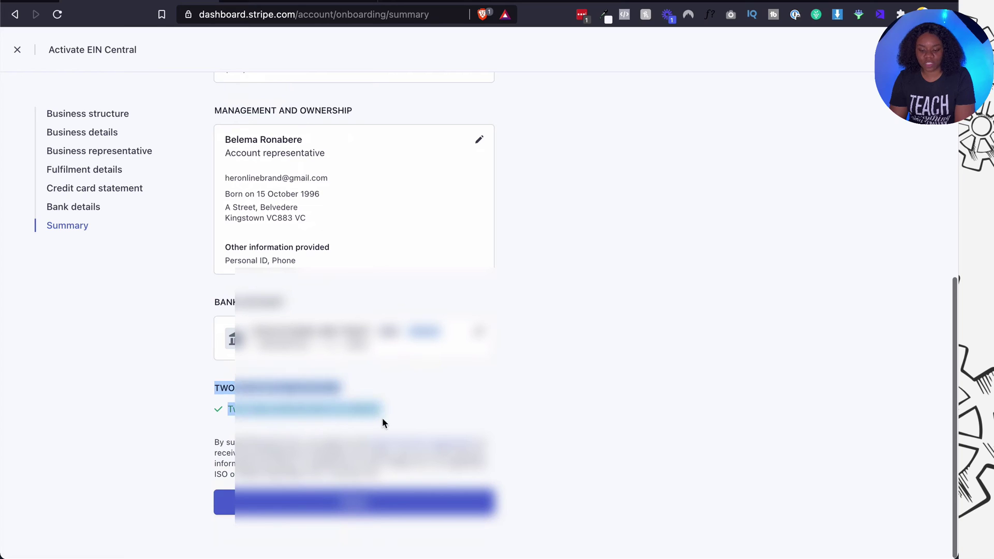
click(399, 416)
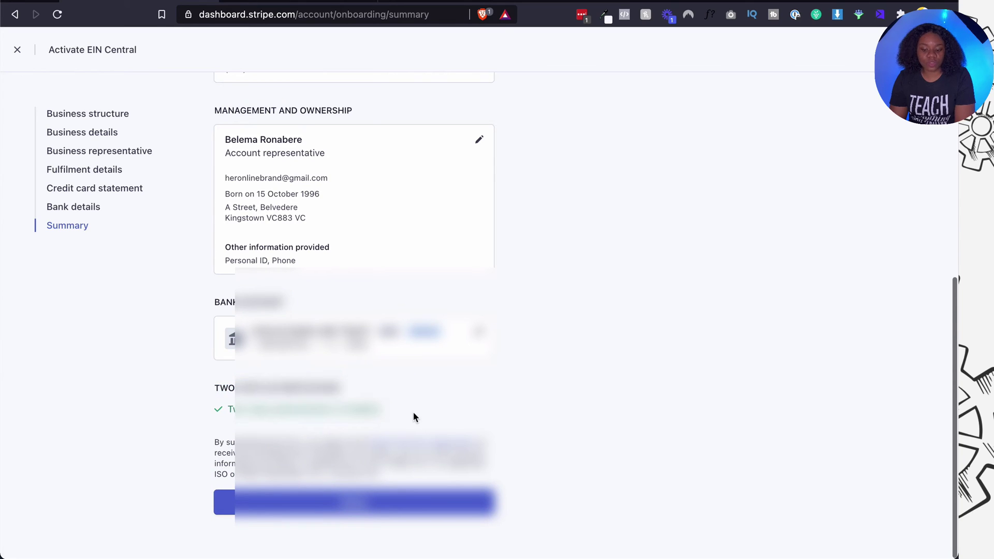
click(347, 509)
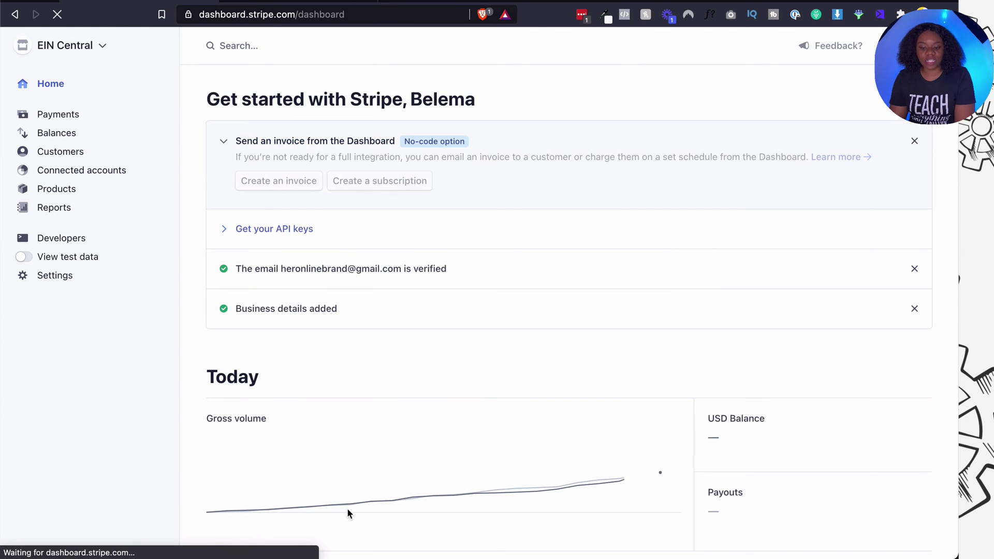
Expand 'Get your API keys' to confirm the live keys, collapse it, and go to Settings.
click(221, 228)
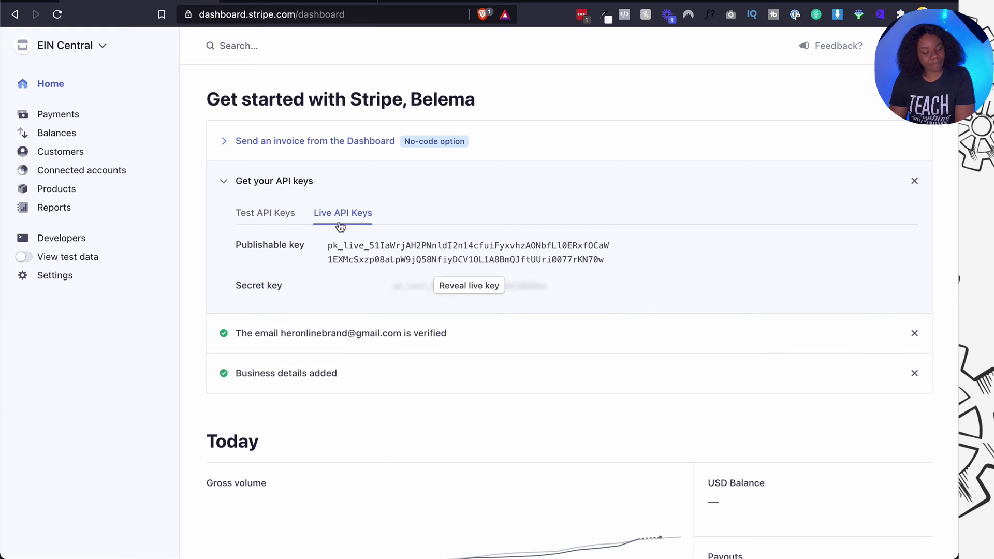
click(224, 184)
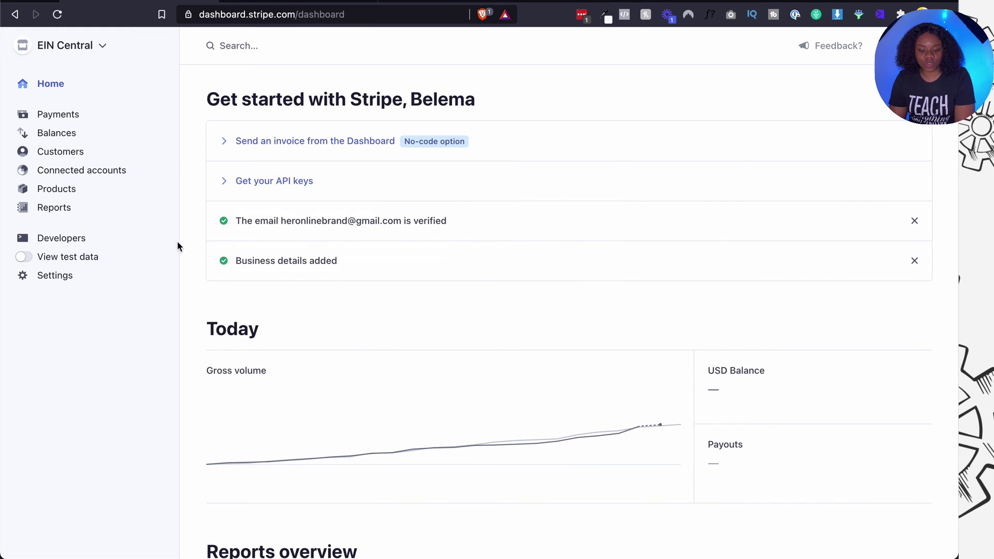
click(55, 277)
scroll(303, 280, down, 7)
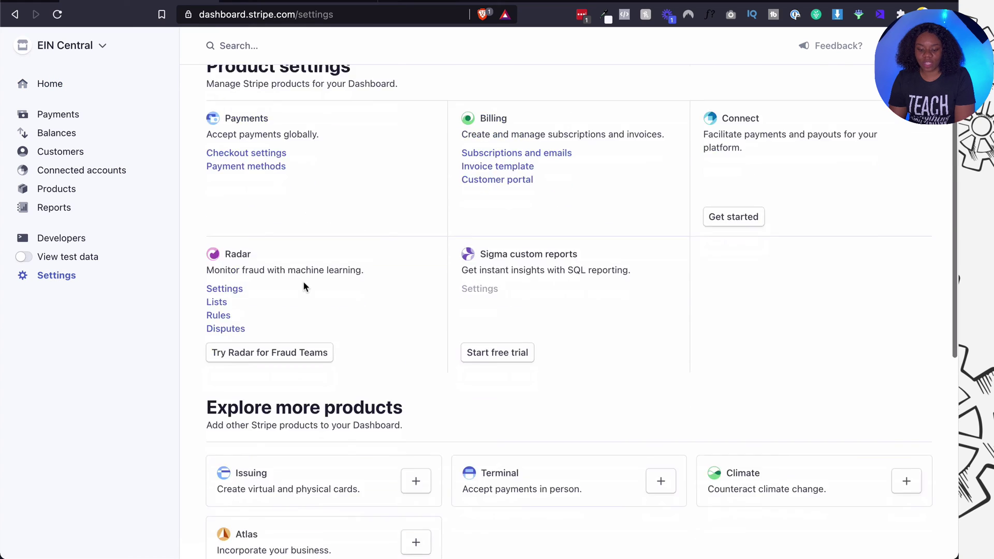
Open Tax details and confirm Tax information shows the Verified badge for Alpha Filings LLC.
click(238, 364)
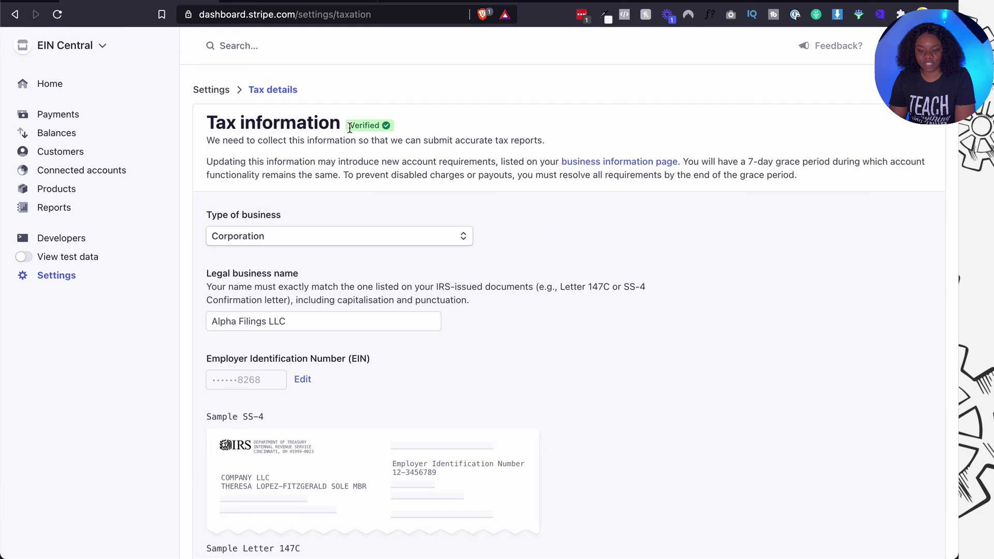
double_click(358, 126)
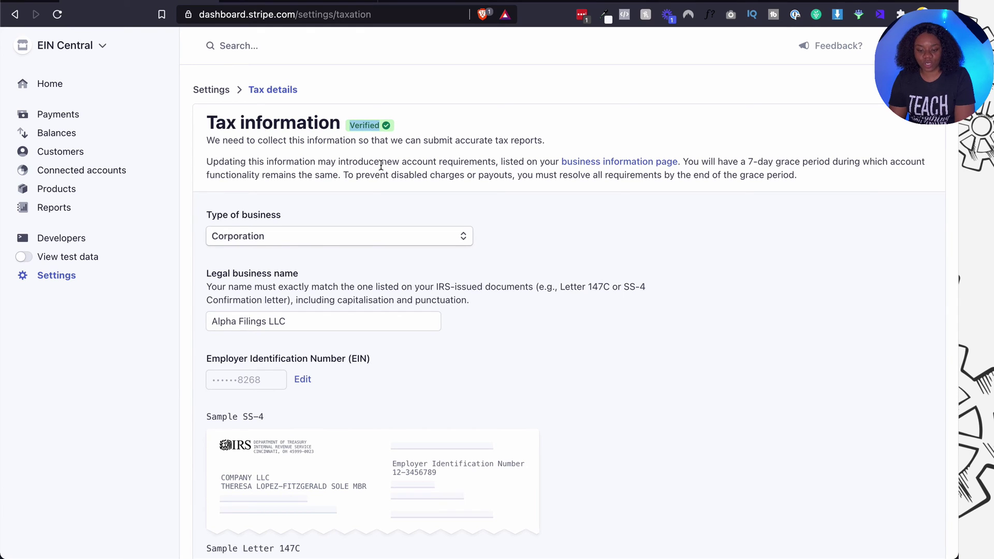
scroll(329, 239, down, 5)
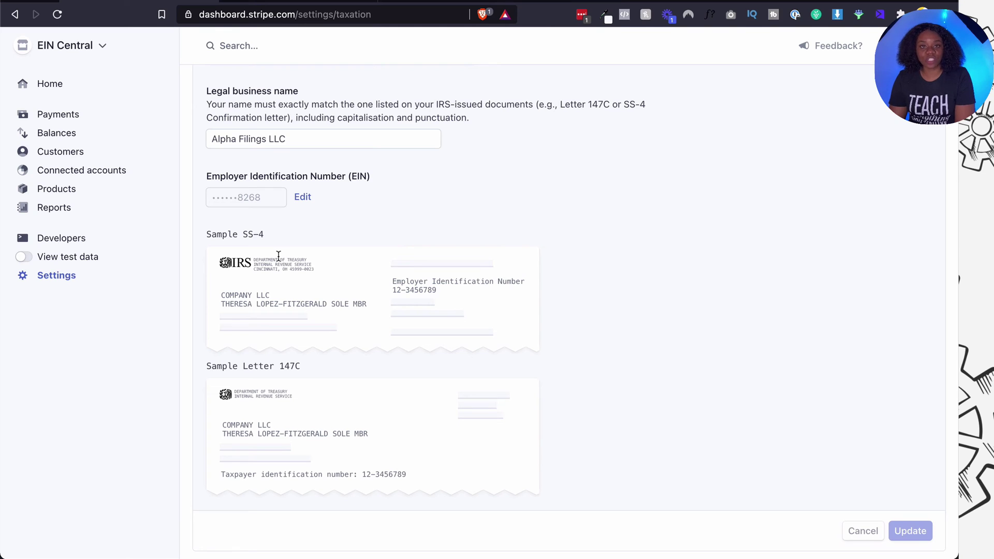
scroll(278, 256, up, 1)
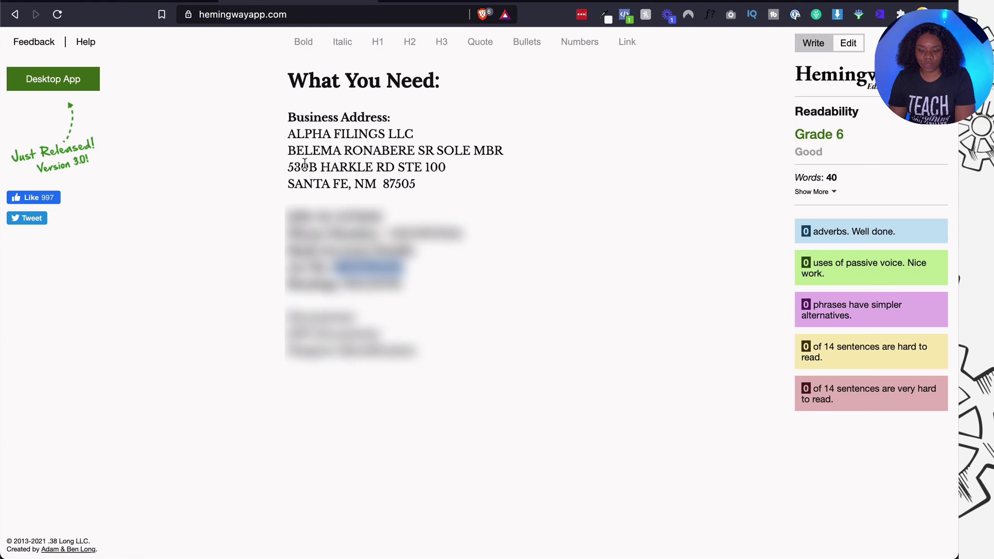
drag(288, 134, 503, 150)
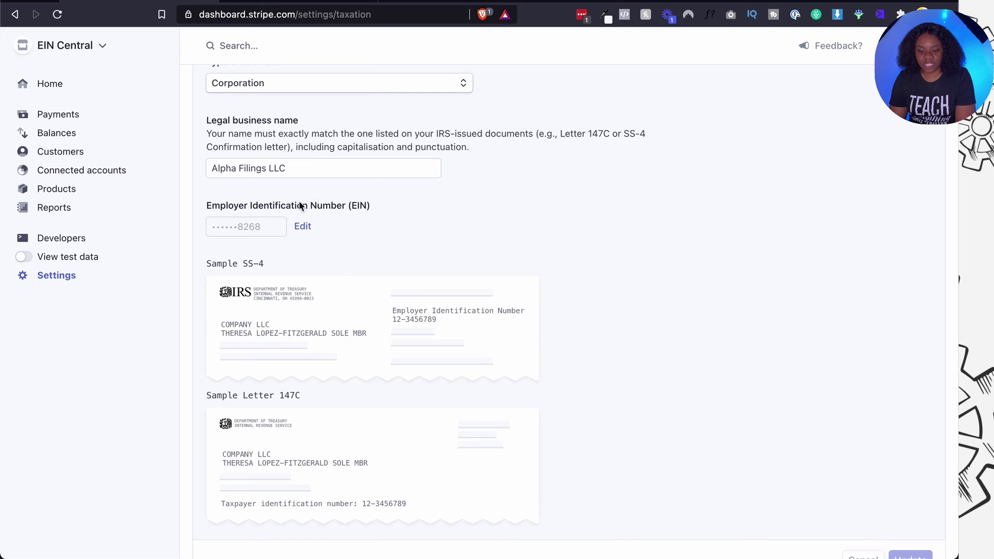
click(293, 167)
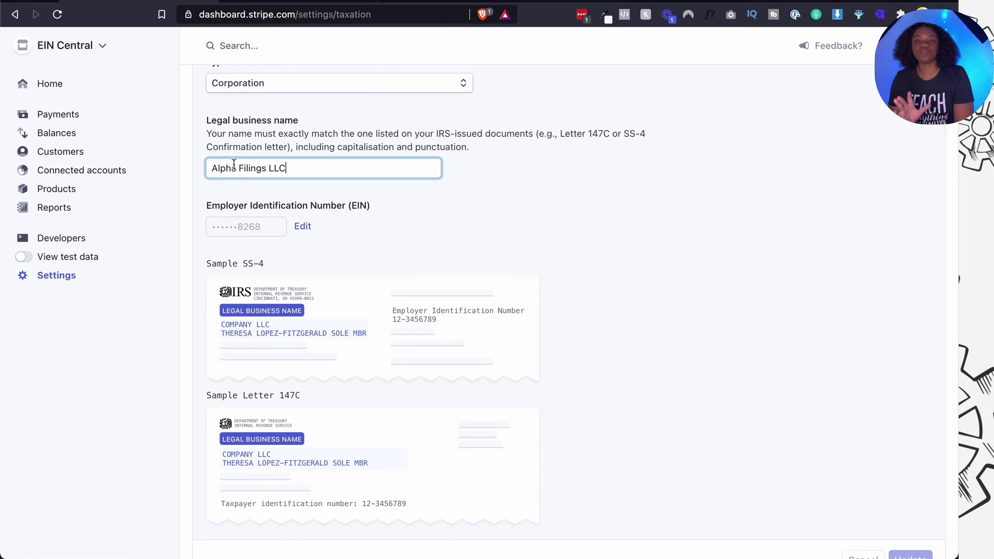
scroll(416, 234, up, 3)
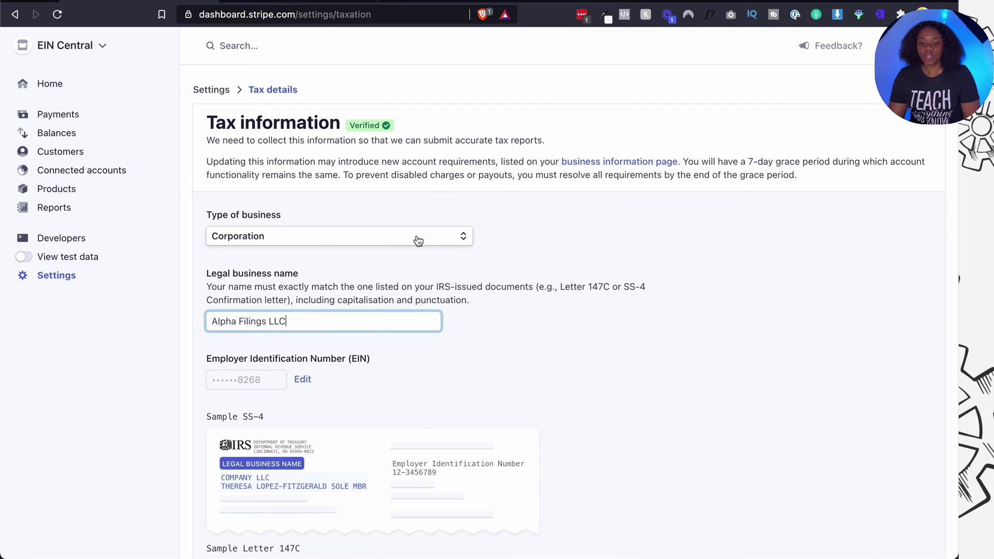
Go back to Home and expand then collapse 'Get your API keys' to see the live keys.
click(90, 95)
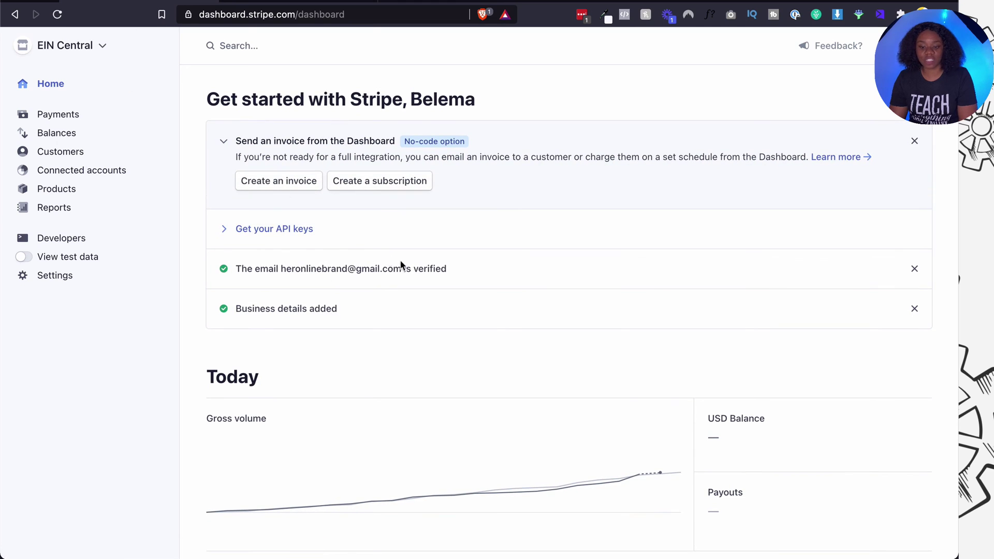
click(227, 229)
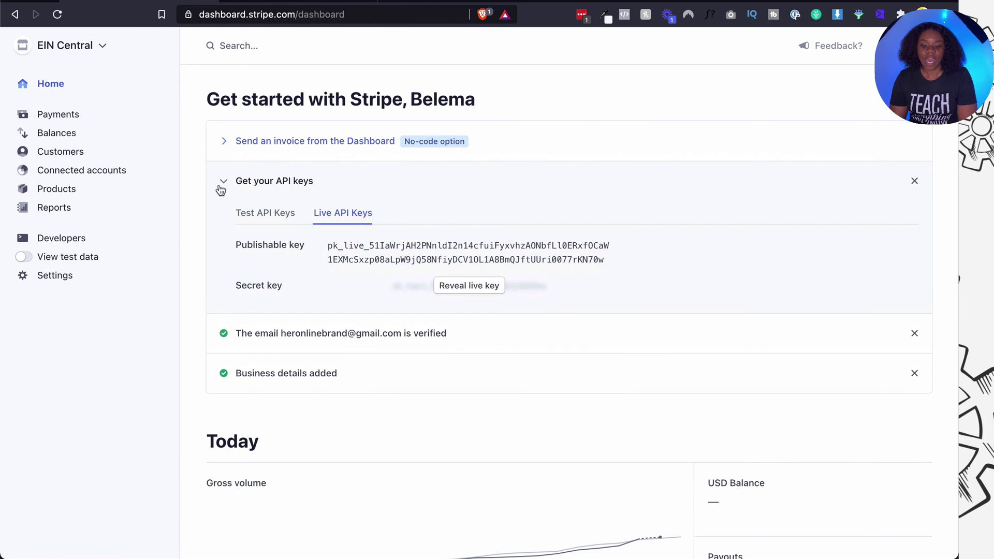
click(221, 185)
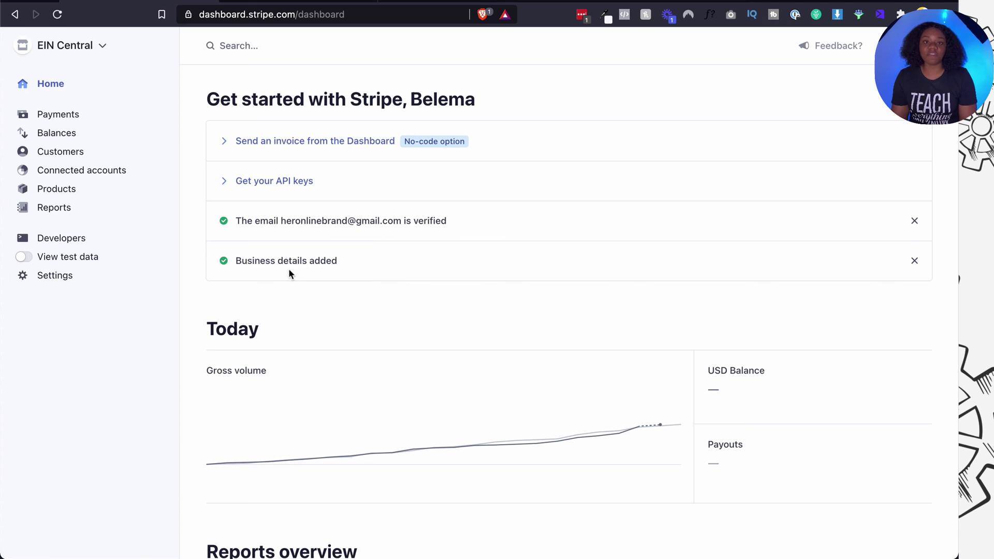
Open Settings and scroll through Product settings down to Business settings like Account and Tax details.
click(64, 283)
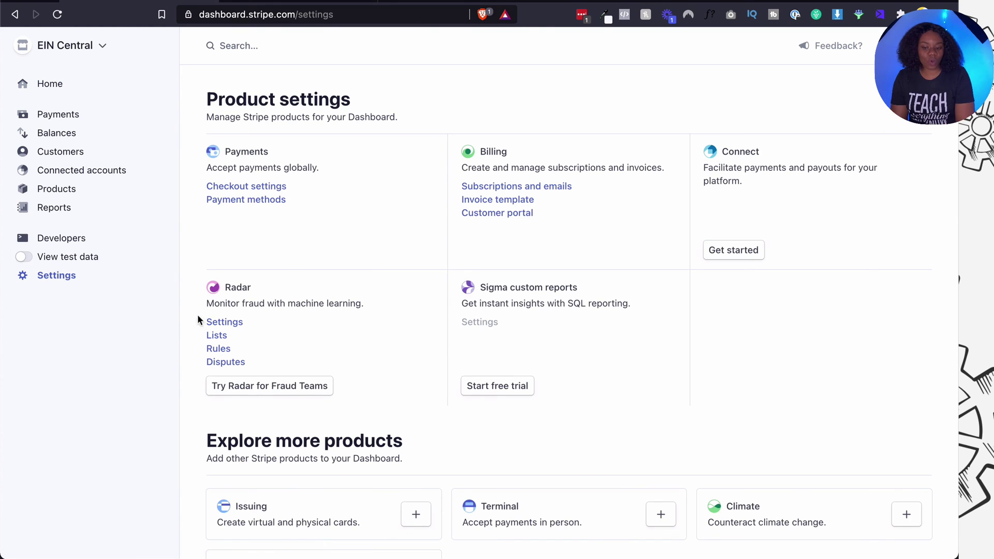
scroll(230, 335, down, 1)
scroll(230, 336, down, 2)
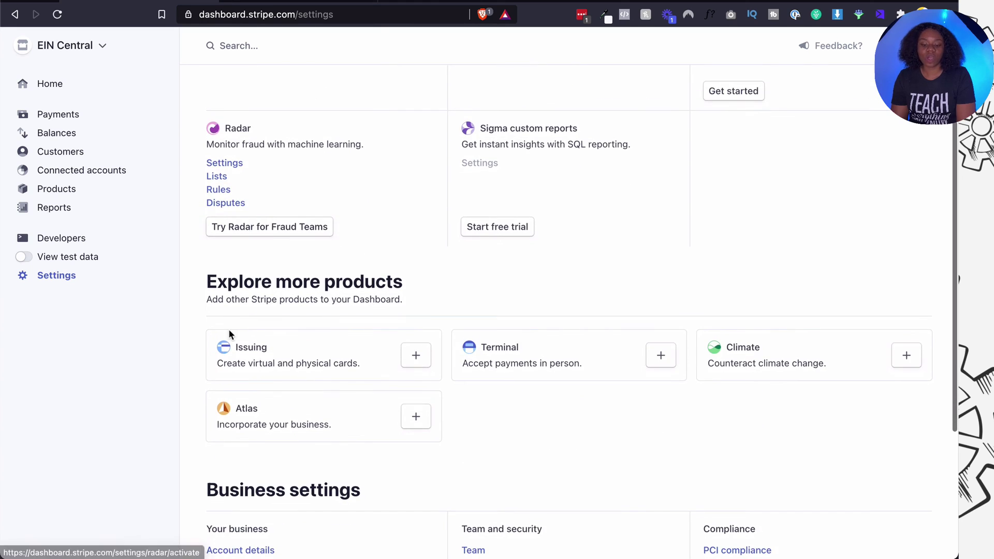
scroll(229, 333, down, 2)
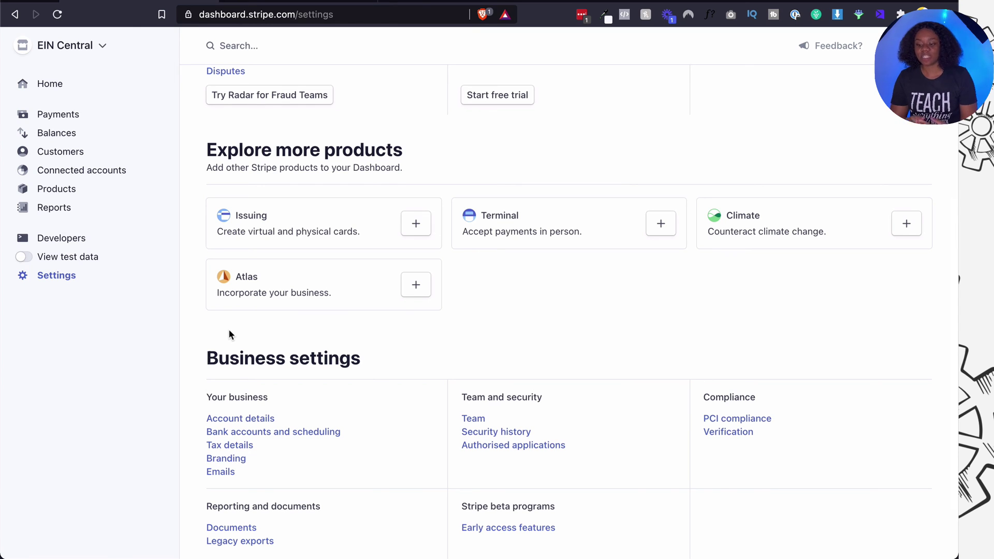
scroll(228, 331, down, 2)
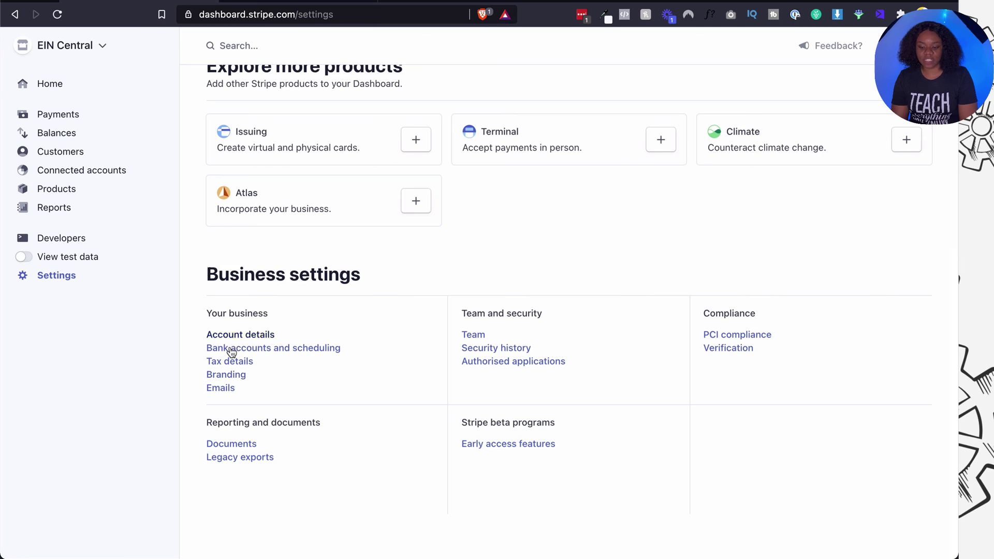
scroll(233, 350, up, 6)
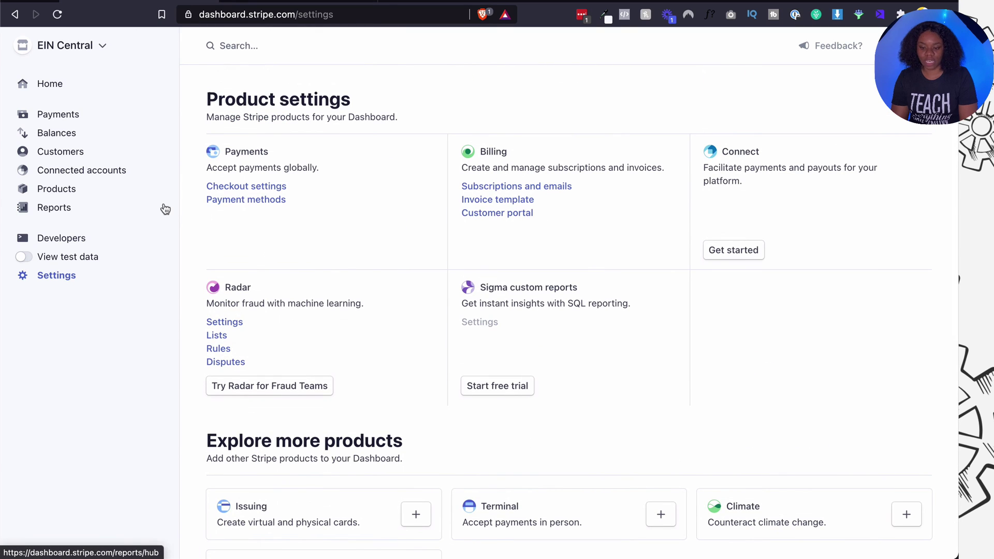